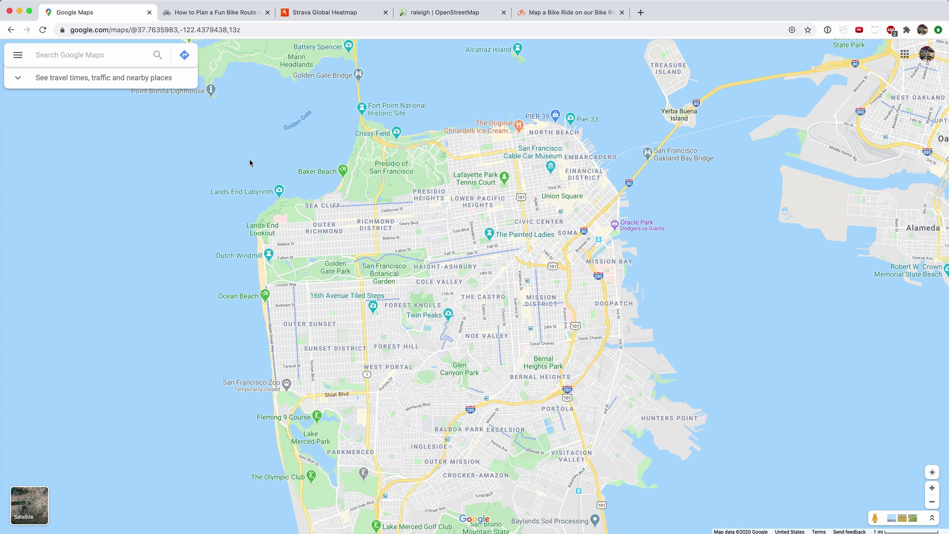
Step: Turn on the bicycling layer and survey the bike routes across San Francisco
click(18, 55)
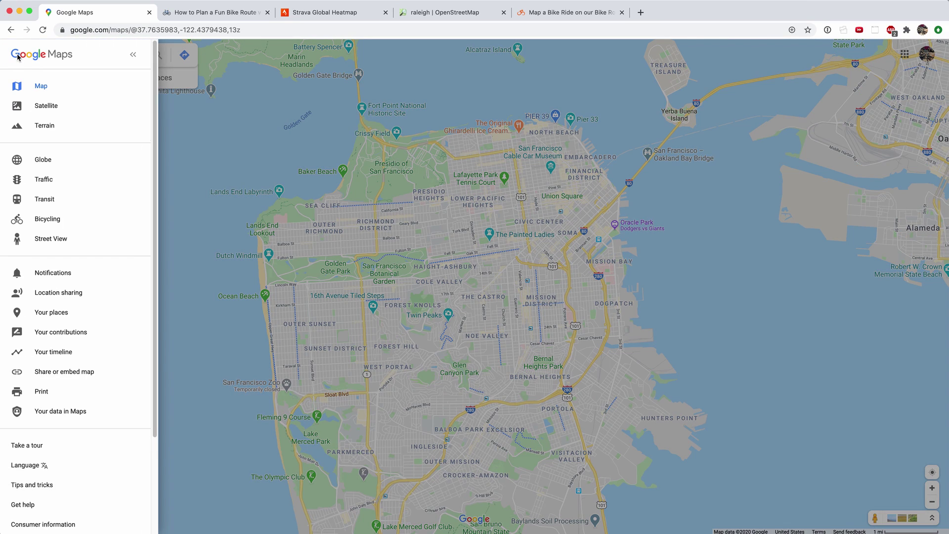
click(48, 223)
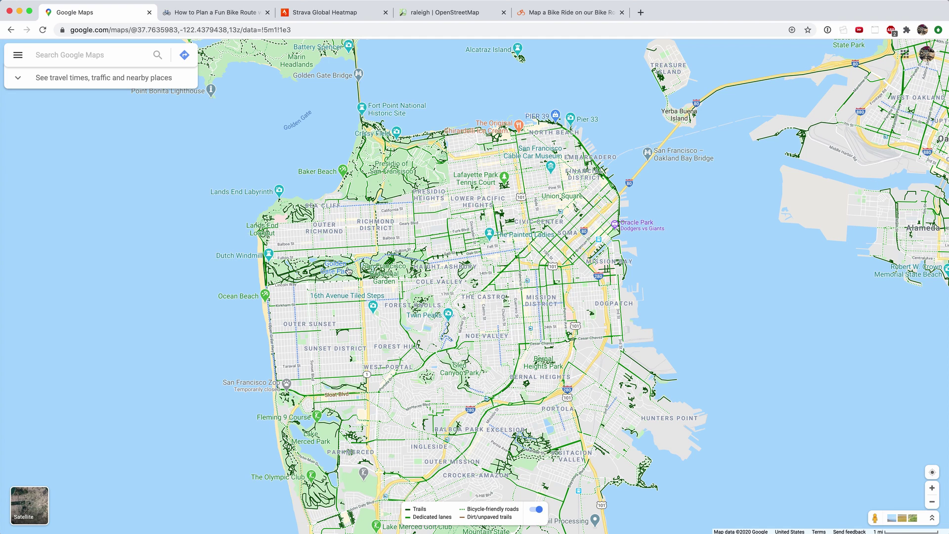
drag(233, 440, 246, 334)
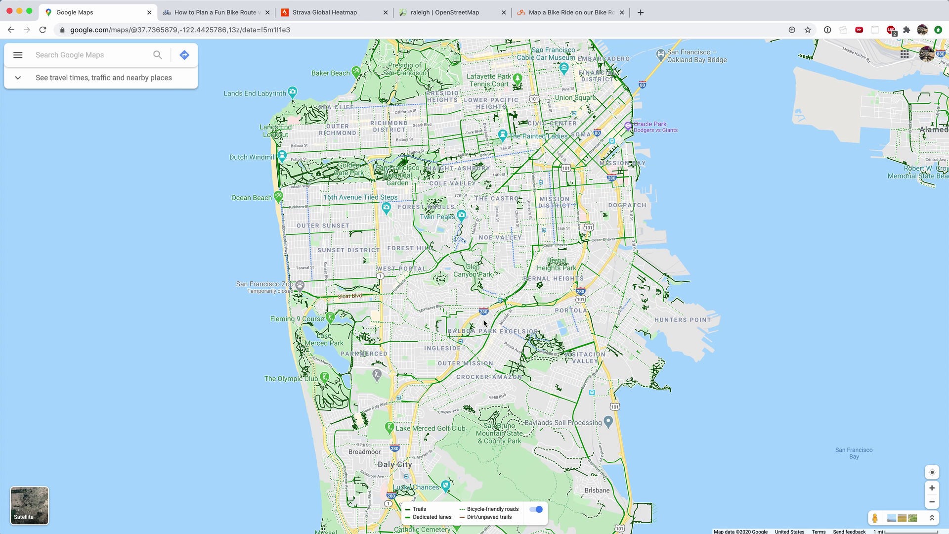
drag(687, 188, 690, 260)
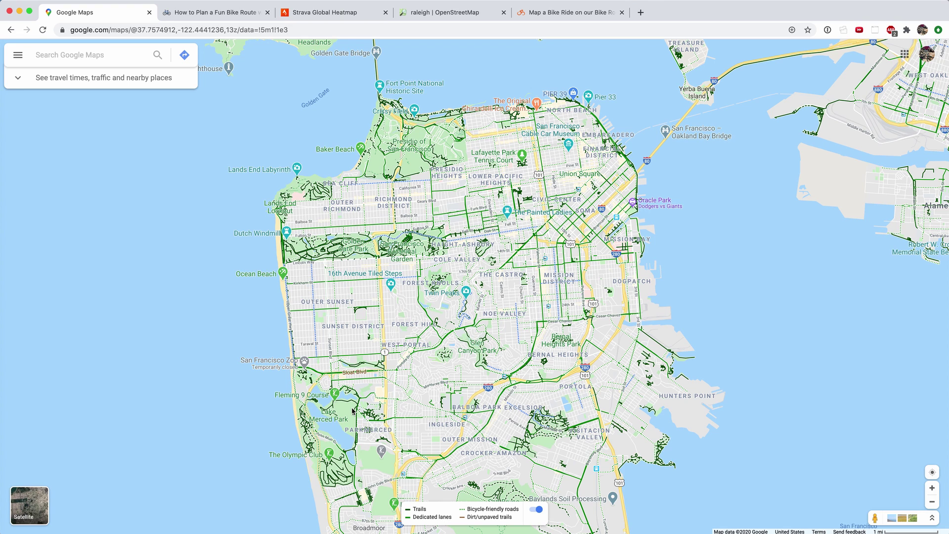
Step: Open Street View on Fell St at the Panhandle, just east of Golden Gate Park
scroll(452, 226, up, 3)
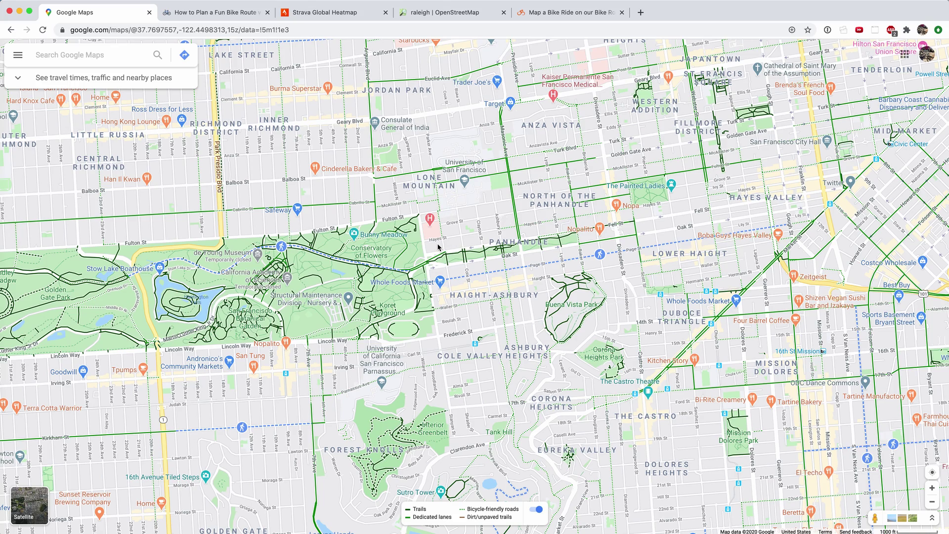
scroll(437, 247, up, 2)
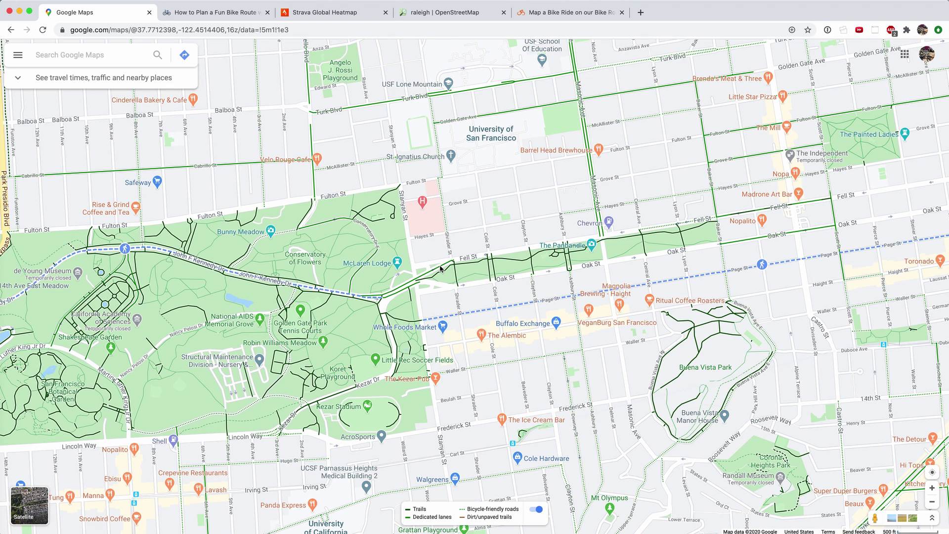
click(439, 267)
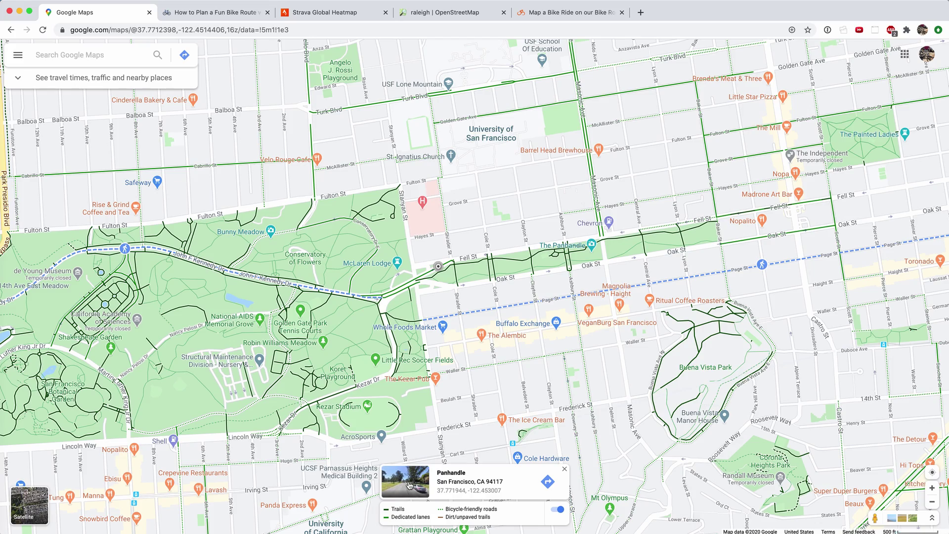
click(410, 485)
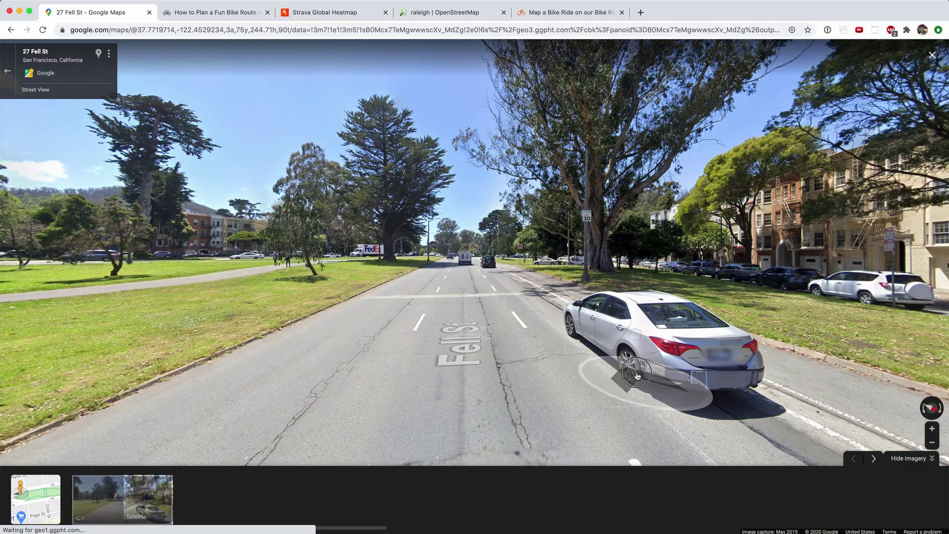
Step: Look around Fell St in Street View to check the roadway and the park path, and return to the map
click(529, 354)
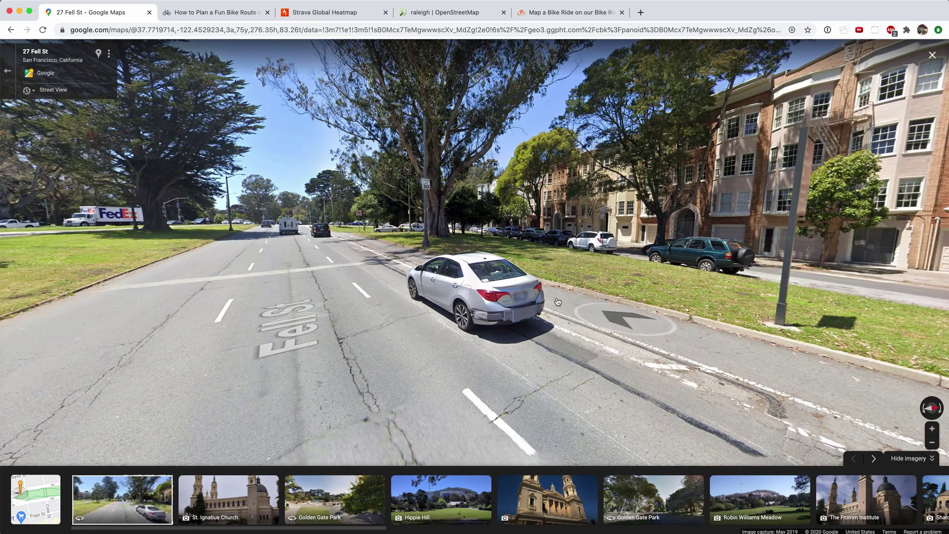
drag(244, 335, 414, 318)
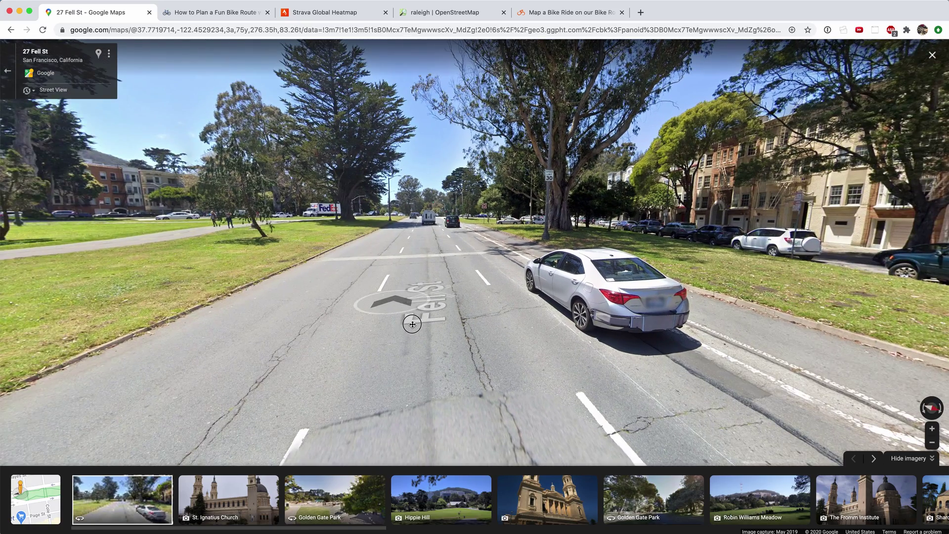
drag(229, 341, 375, 330)
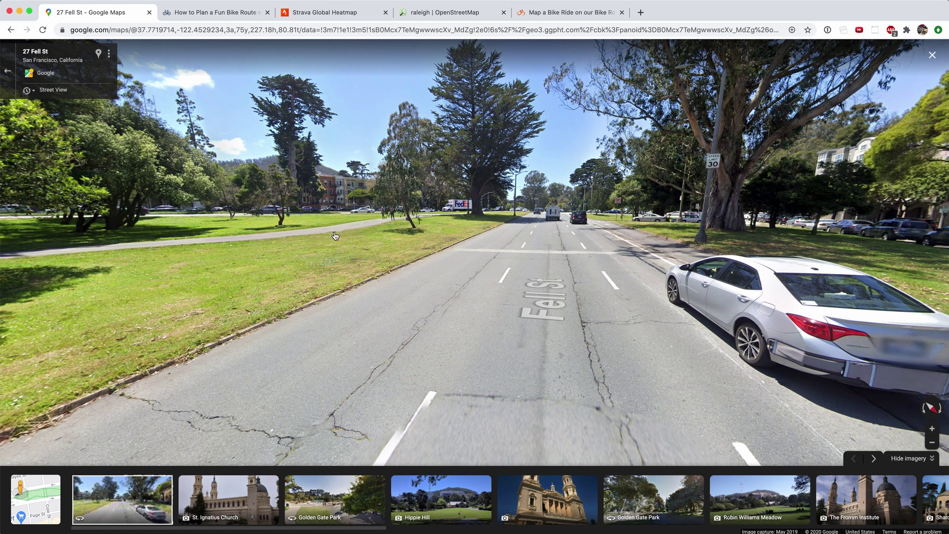
click(7, 74)
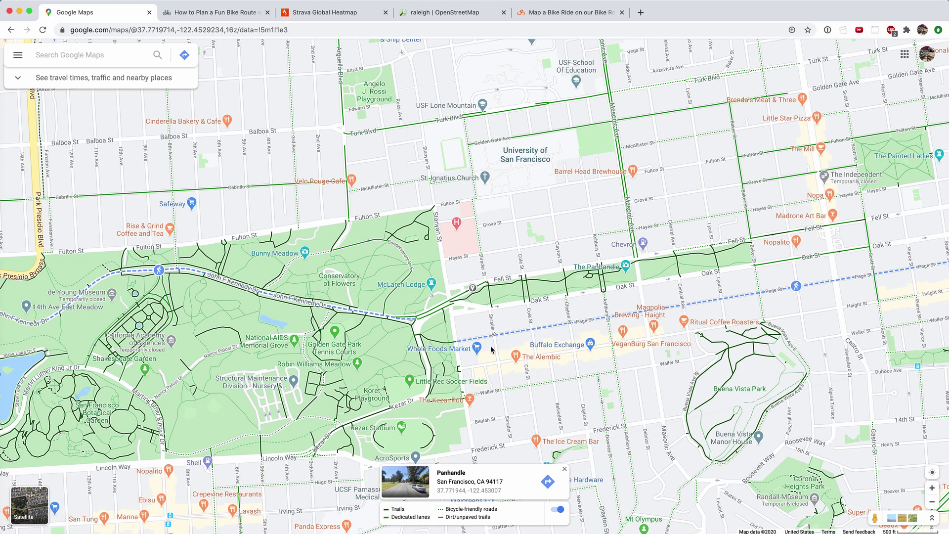
Step: Locate the Dogpatch neighborhood on the map and open Street View on Minnesota St
click(932, 503)
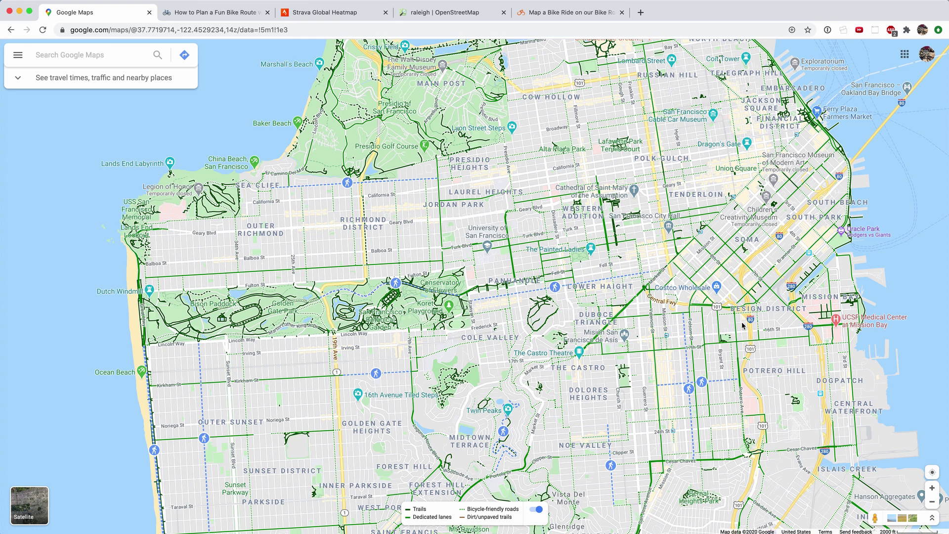
click(846, 425)
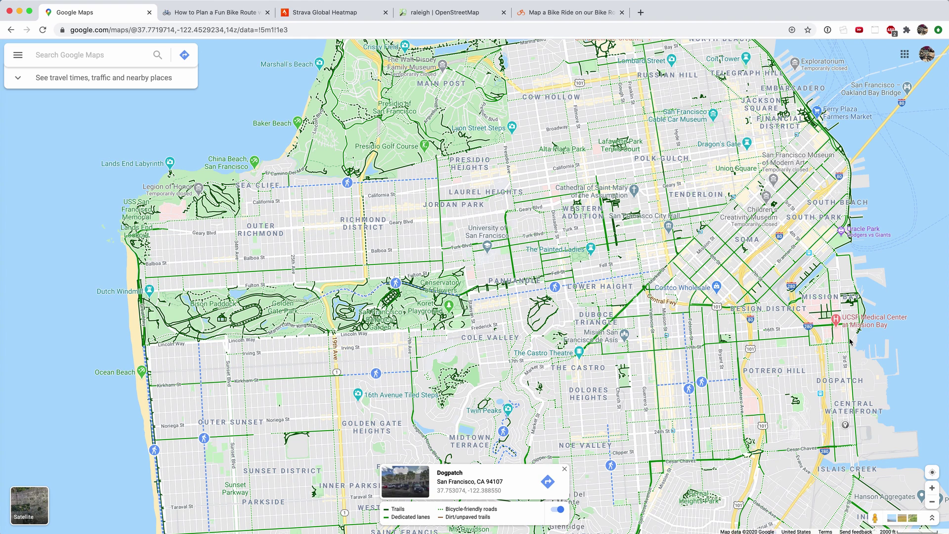
double_click(834, 369)
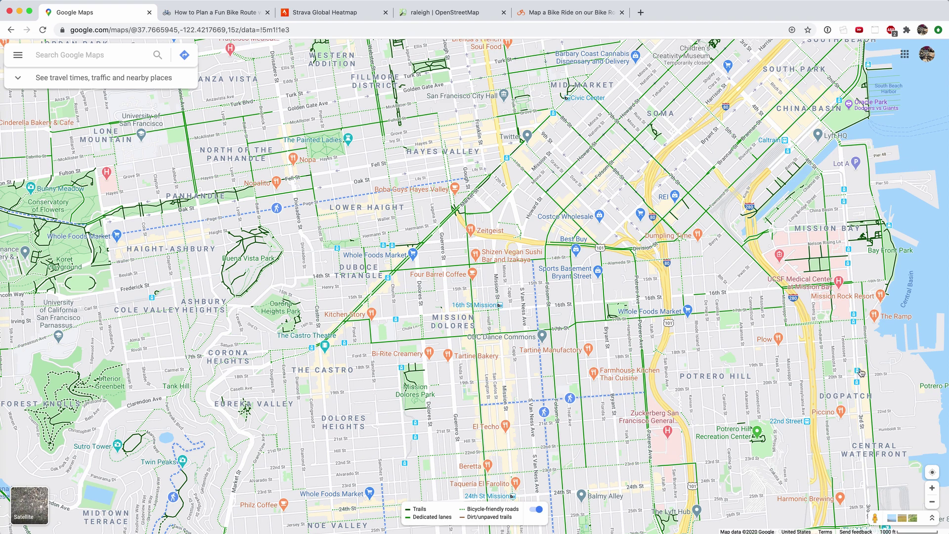
drag(889, 378, 845, 277)
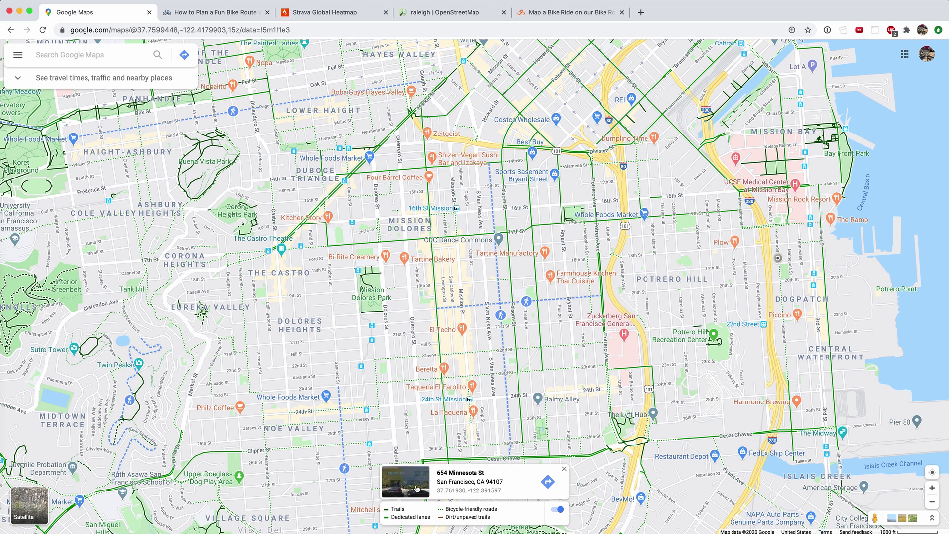
click(416, 488)
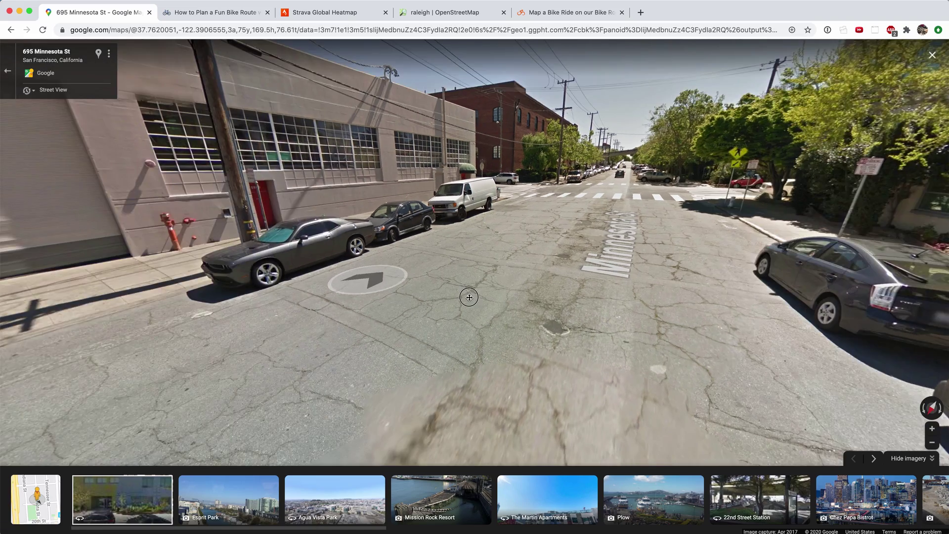
Step: Look both ways along Minnesota St to judge its suitability for cycling, and leave Street View
drag(388, 319, 568, 295)
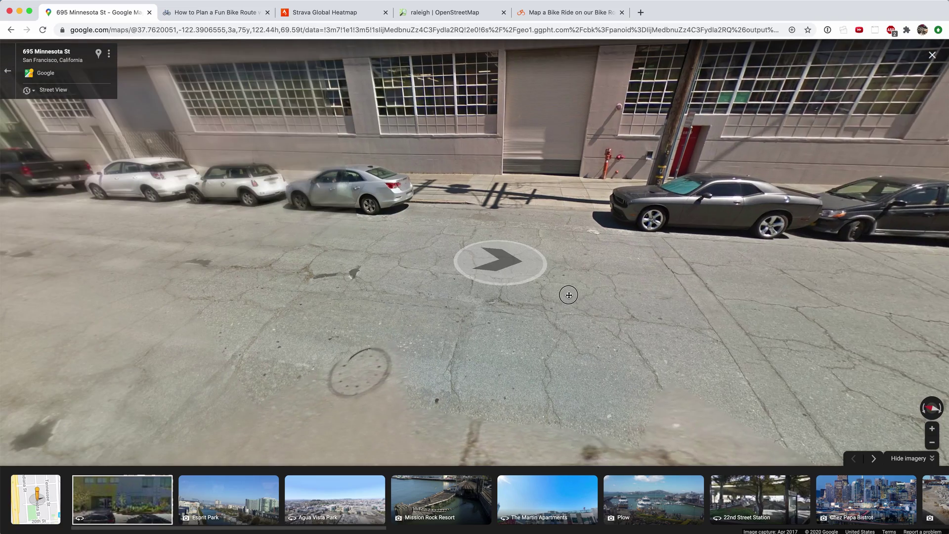
drag(212, 257, 452, 259)
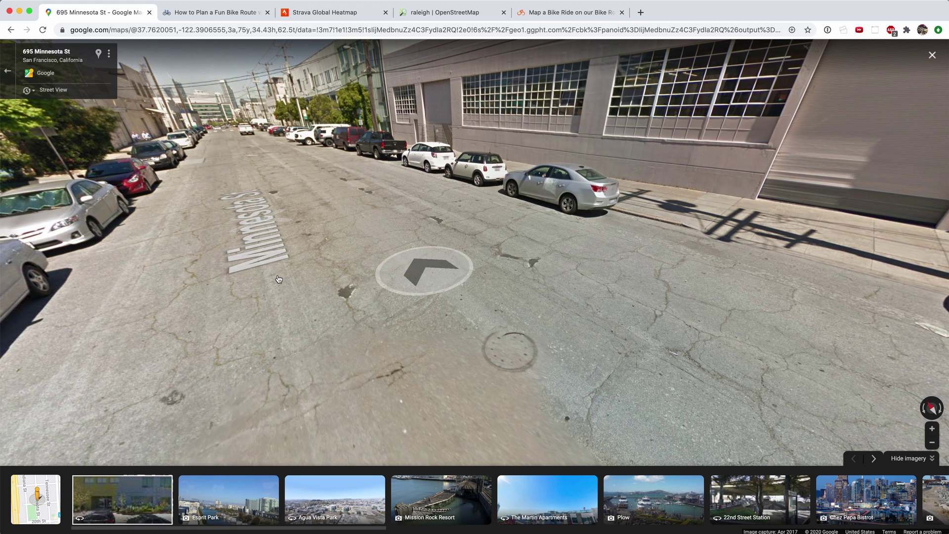
click(7, 74)
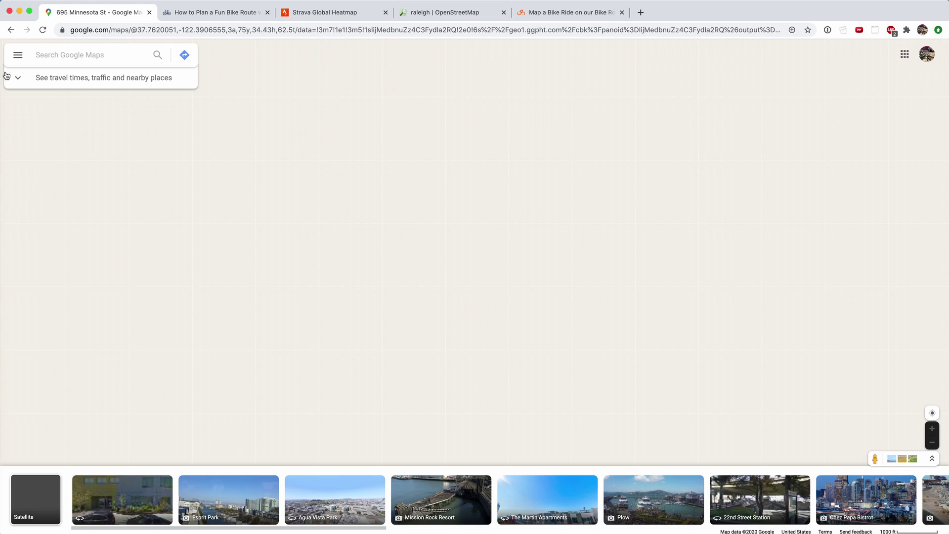
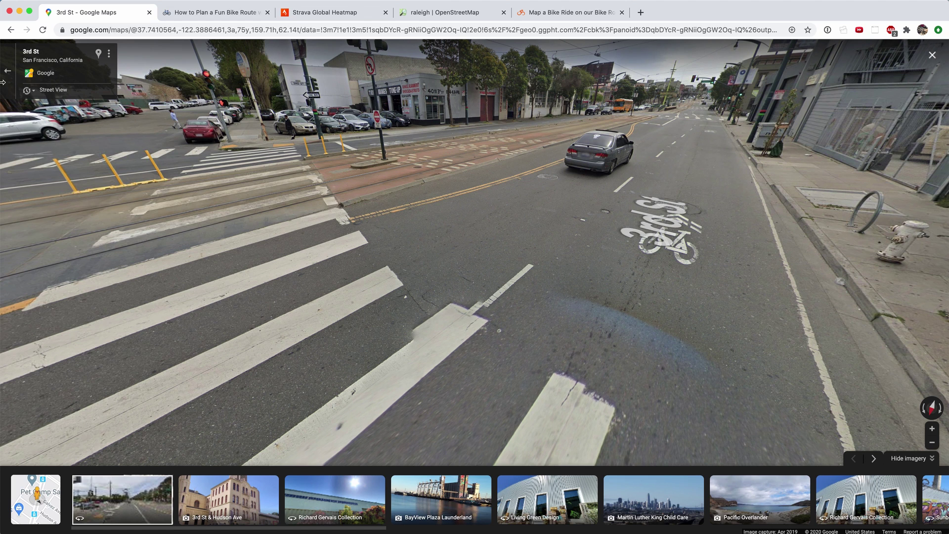
Step: Leave the 3rd St Street View and examine the bike routes around Dogpatch, Islais Creek and India Basin
click(8, 75)
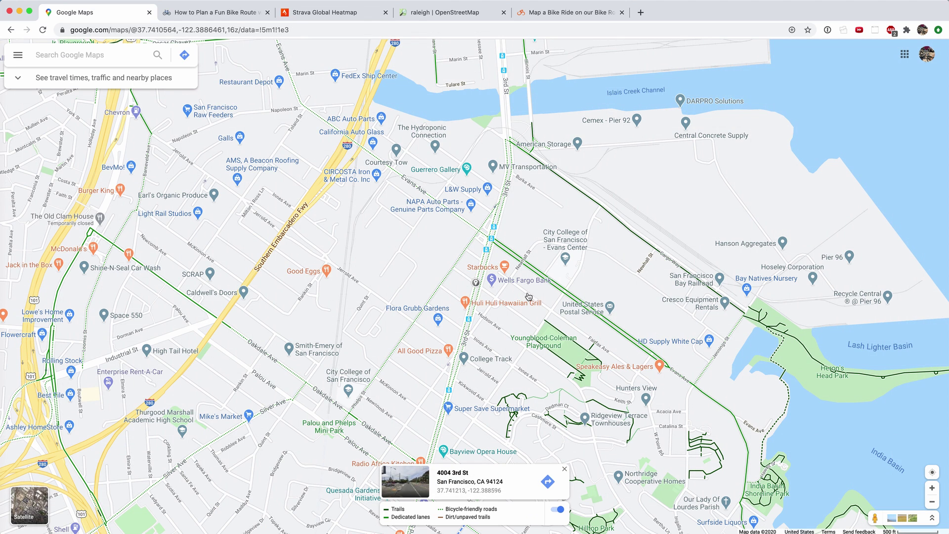
click(931, 501)
drag(547, 145, 646, 289)
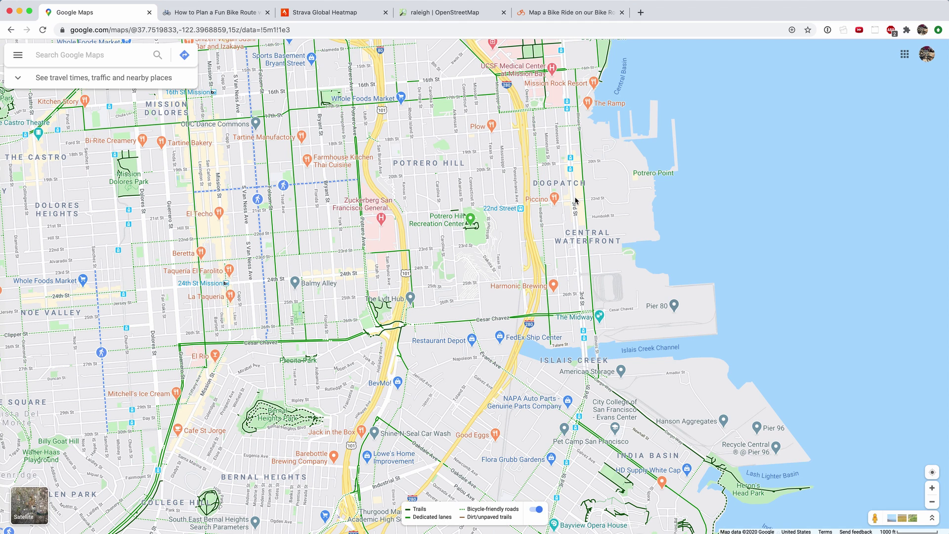
drag(669, 372, 660, 254)
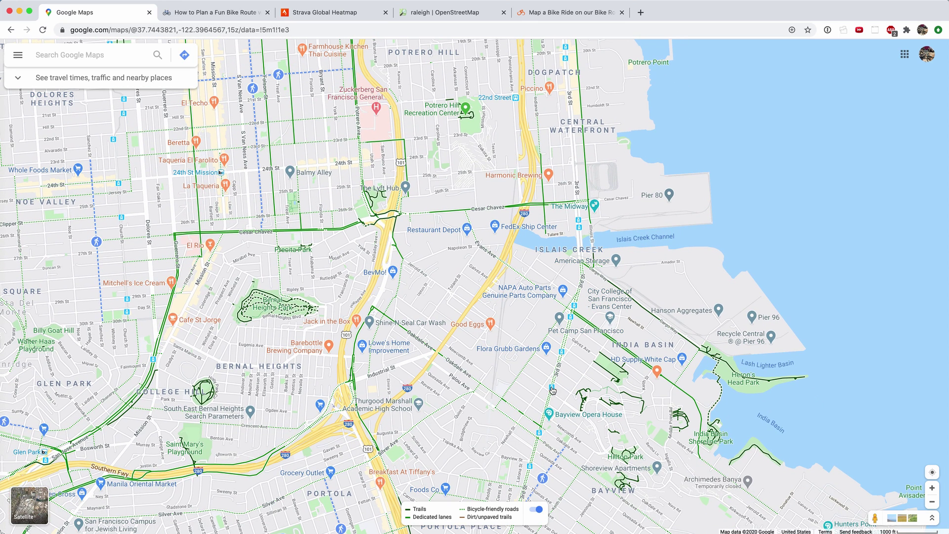
mouse_move(552, 390)
mouse_move(578, 331)
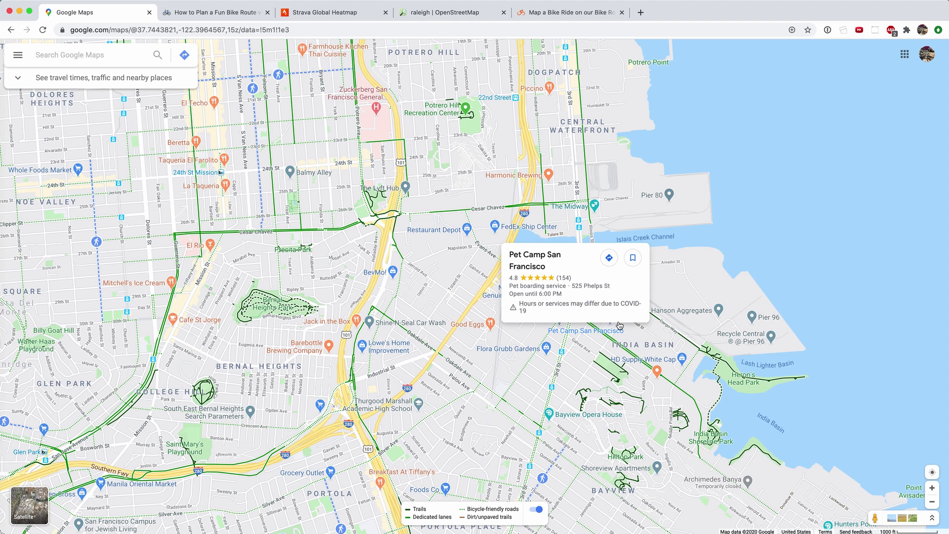
mouse_move(633, 307)
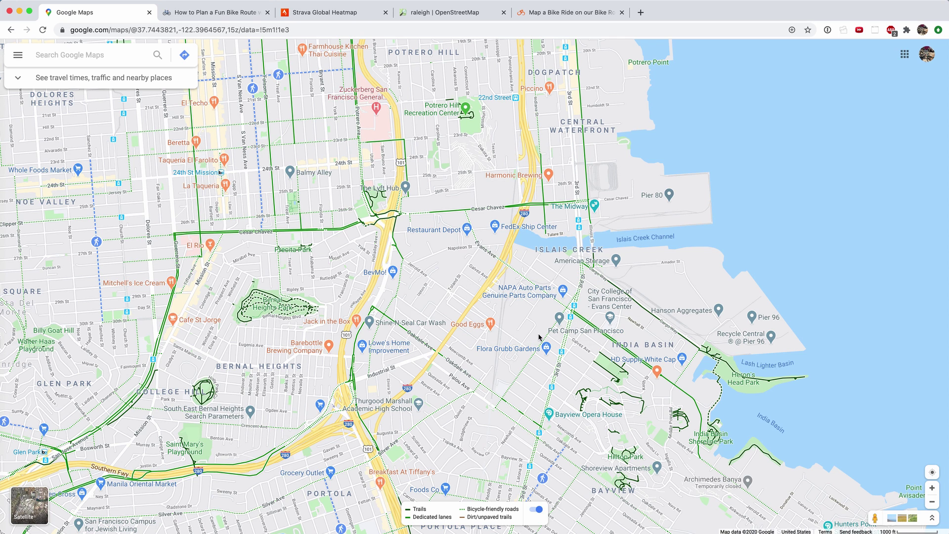
Step: Inspect Mendell St north of Bayview Opera House in Street View and return to the map
click(581, 383)
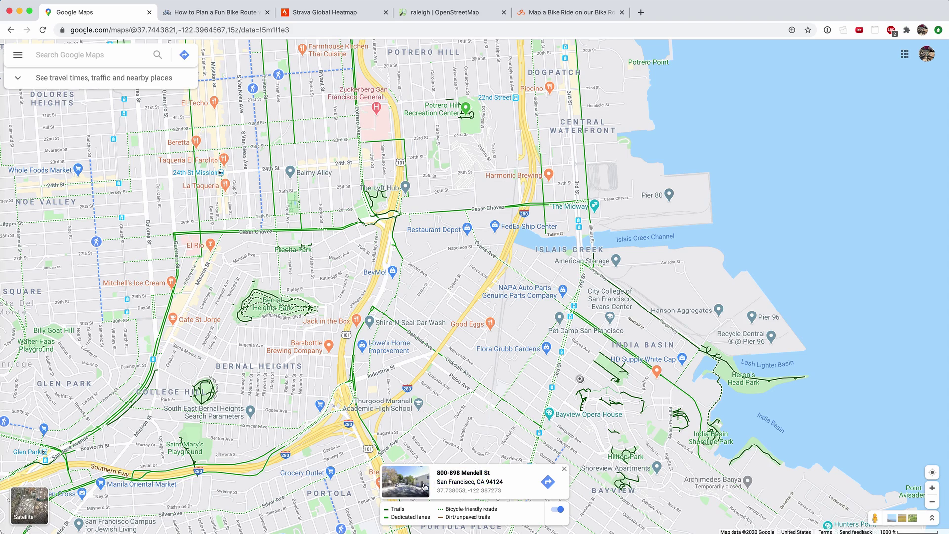
click(412, 484)
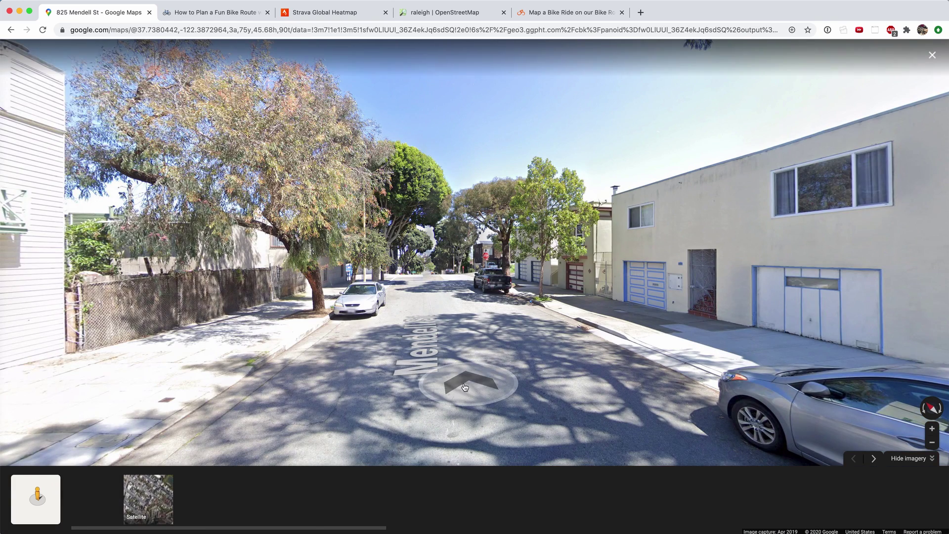
click(494, 360)
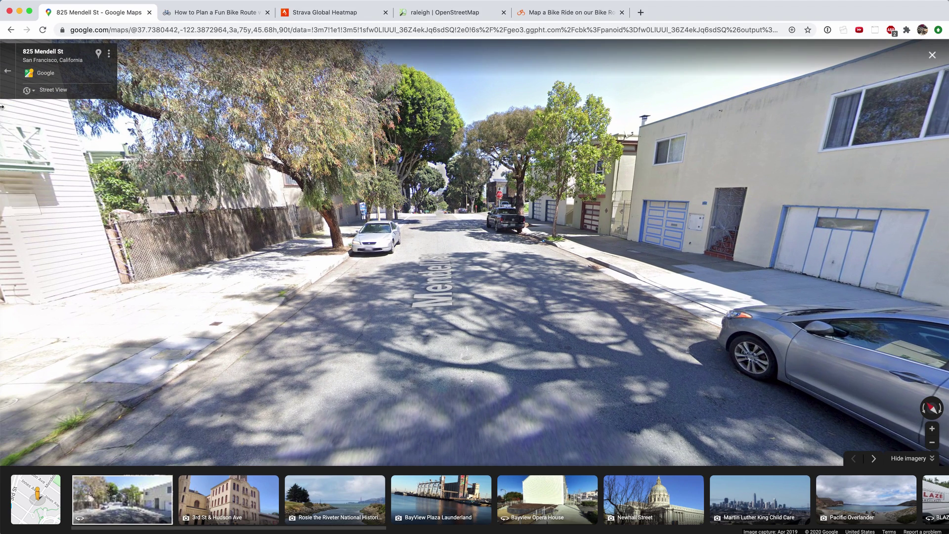
click(7, 71)
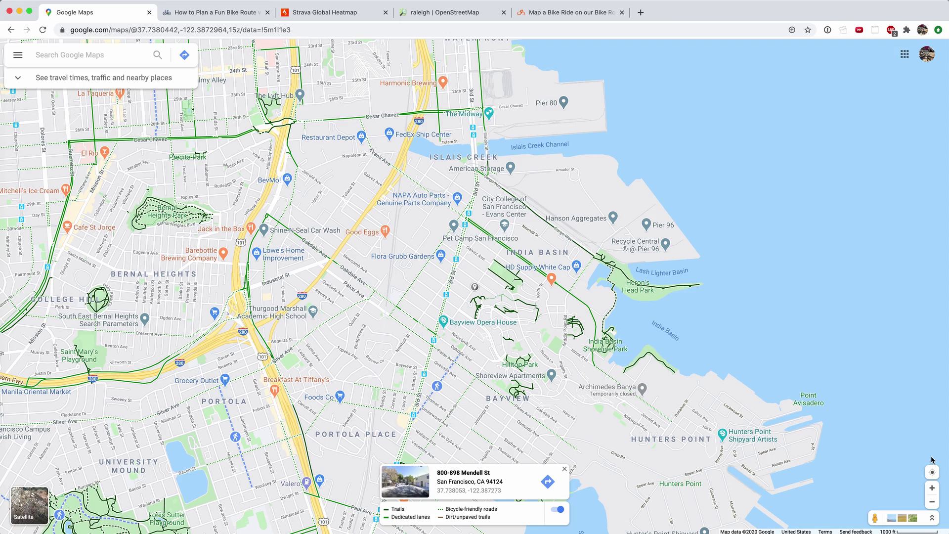
Step: Examine the bike routes across northern San Francisco, over the Golden Gate Bridge and through the Marin Headlands
click(932, 502)
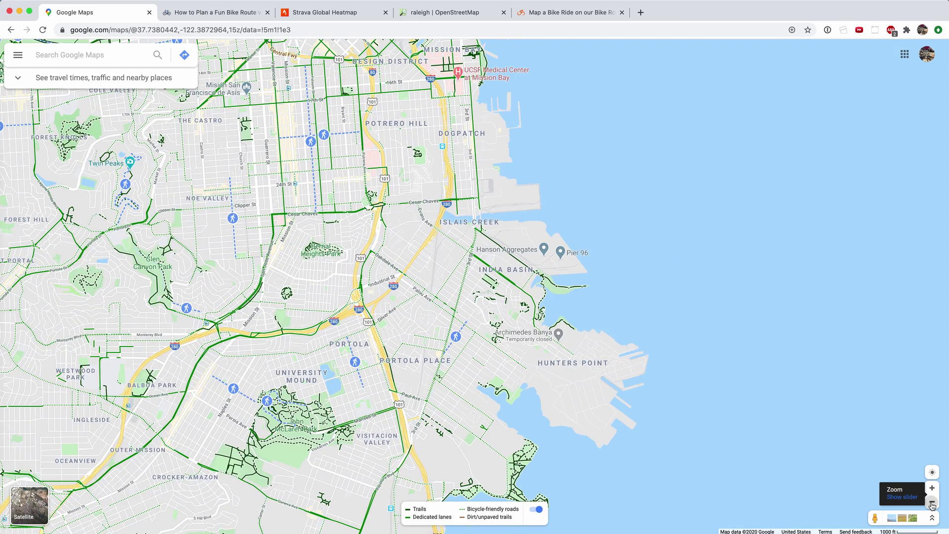
drag(614, 155, 762, 402)
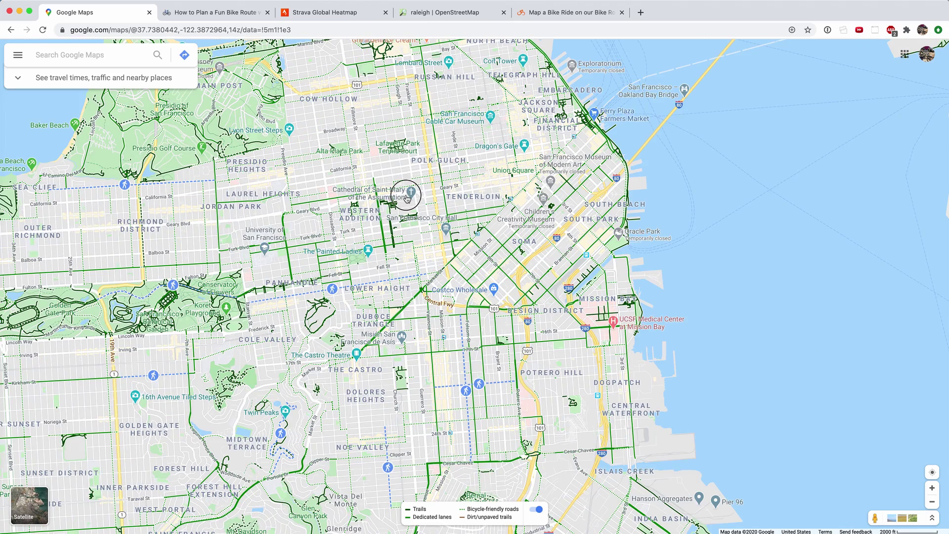
drag(235, 120, 427, 262)
drag(249, 143, 369, 347)
drag(216, 288, 294, 360)
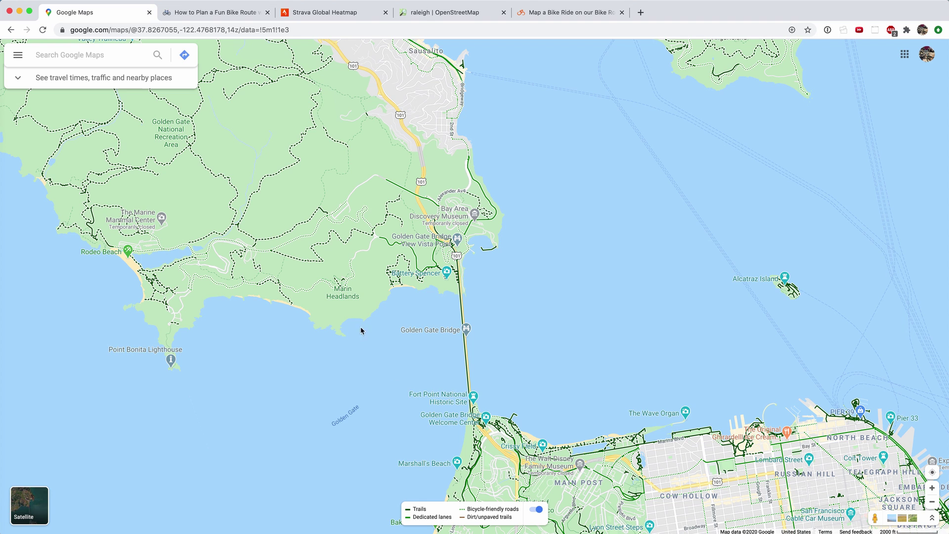
scroll(339, 245, up, 2)
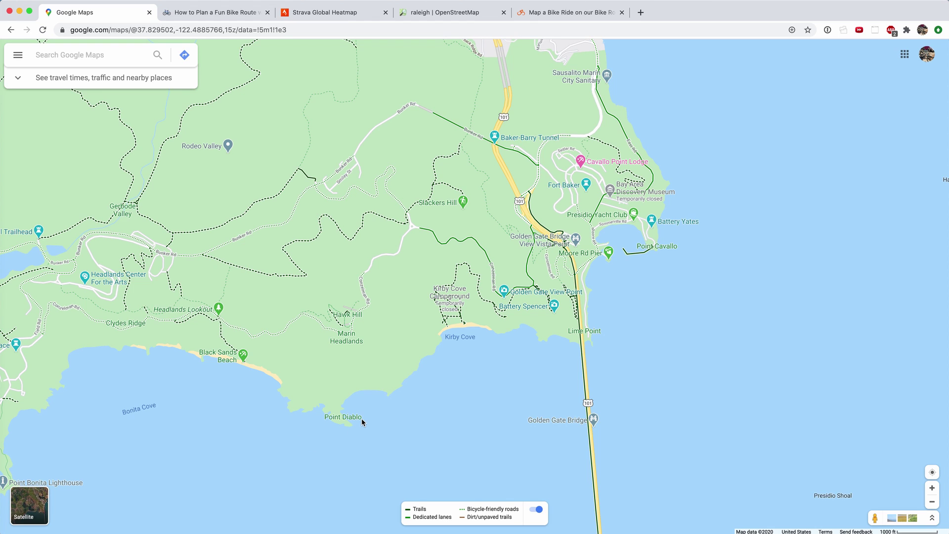
click(932, 501)
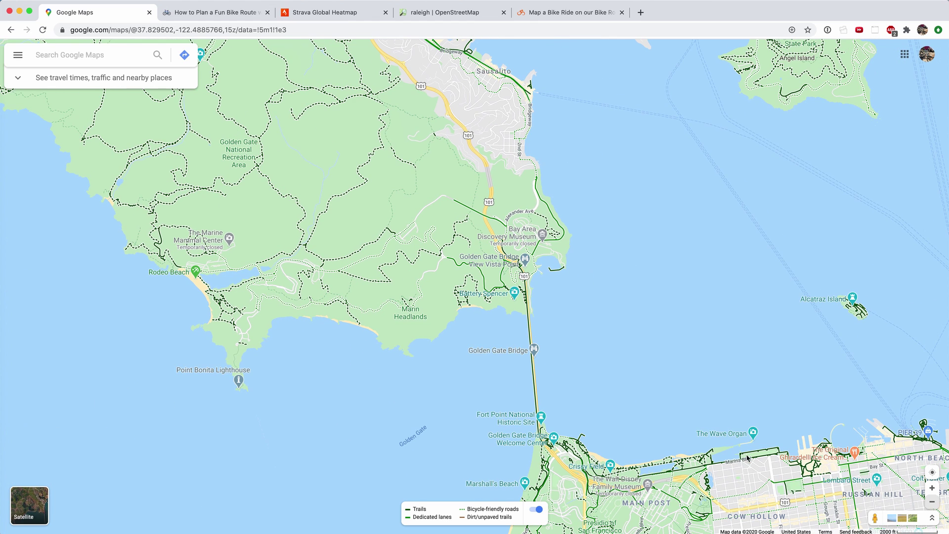
Step: Examine the bike routes across San Francisco from the Presidio through Golden Gate Park, the Mission and Pacific Heights
drag(741, 315, 559, 86)
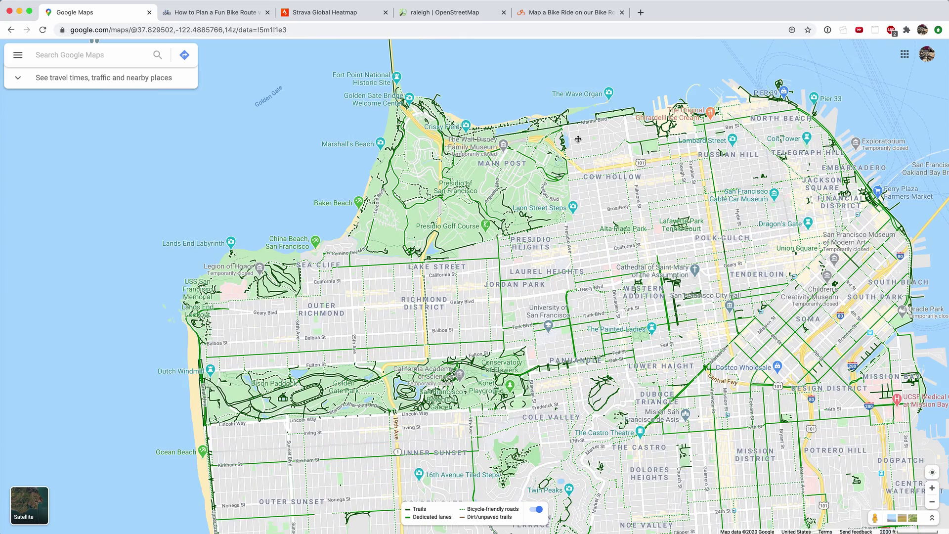
scroll(404, 397, up, 5)
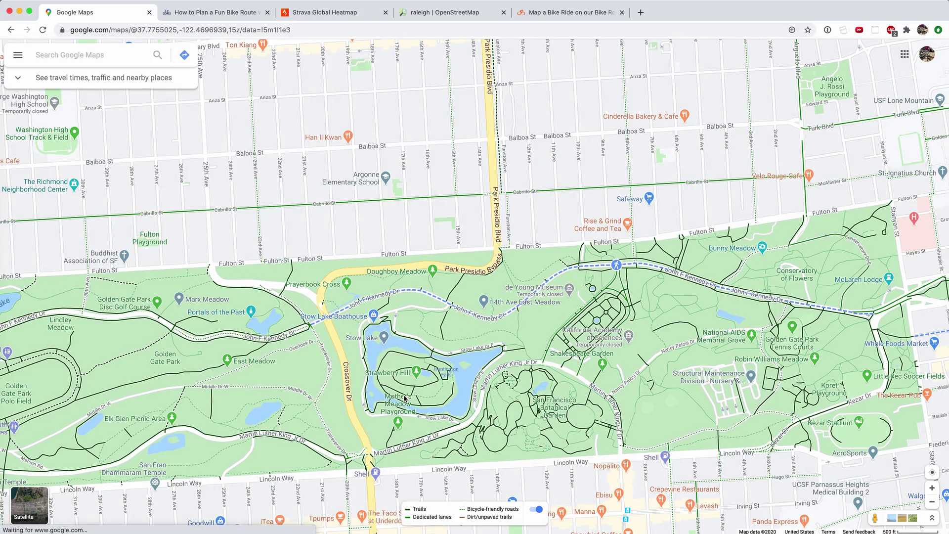
double_click(404, 397)
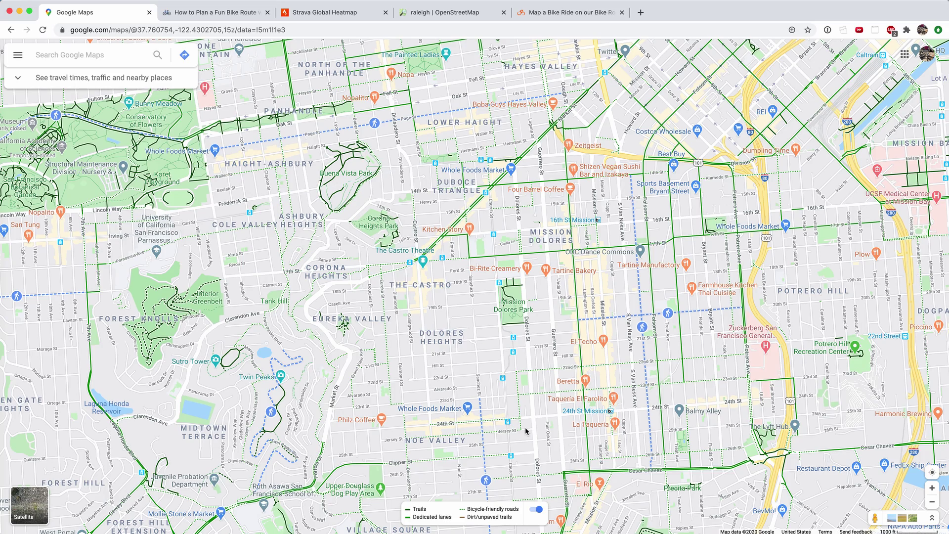
drag(423, 163, 512, 381)
drag(455, 253, 479, 403)
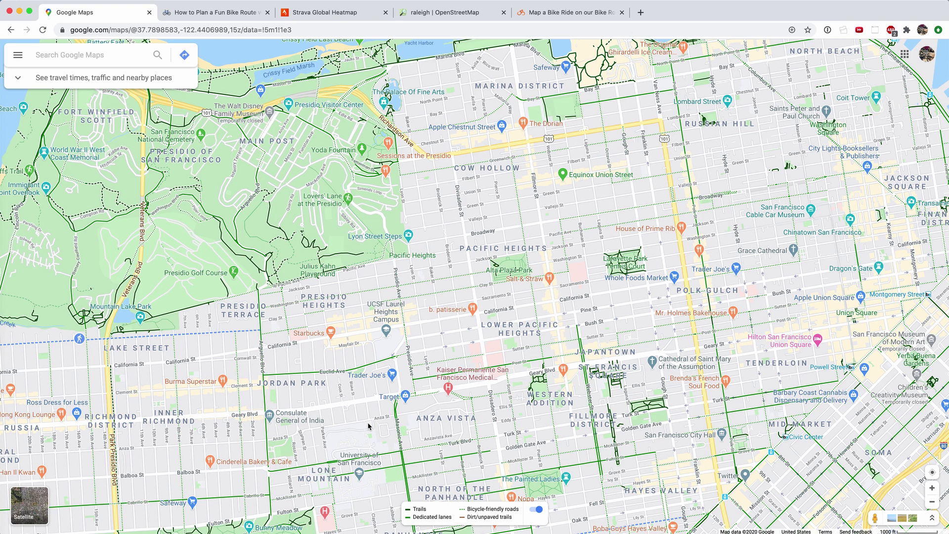
Step: Inspect Clay St in Presidio Heights in Street View, looking both ways along the road, and return to the map
click(352, 306)
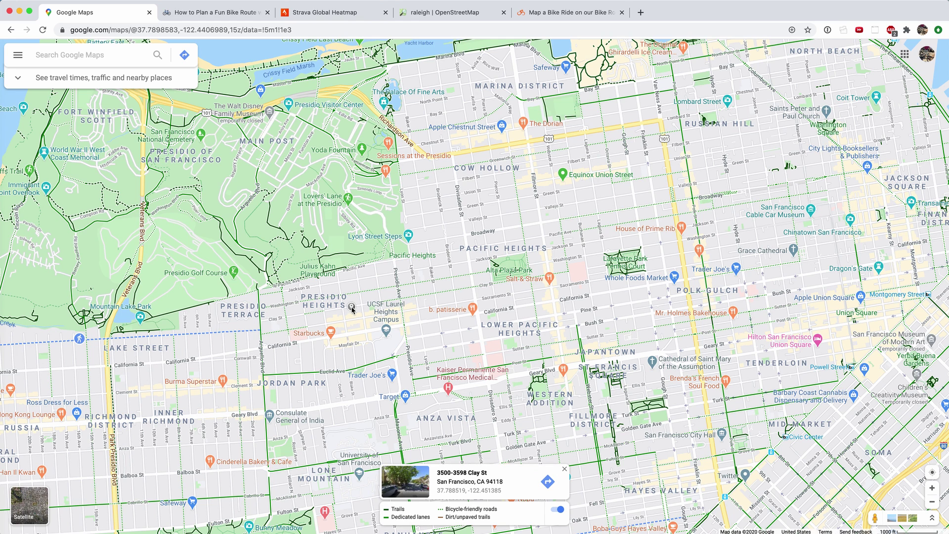
click(409, 483)
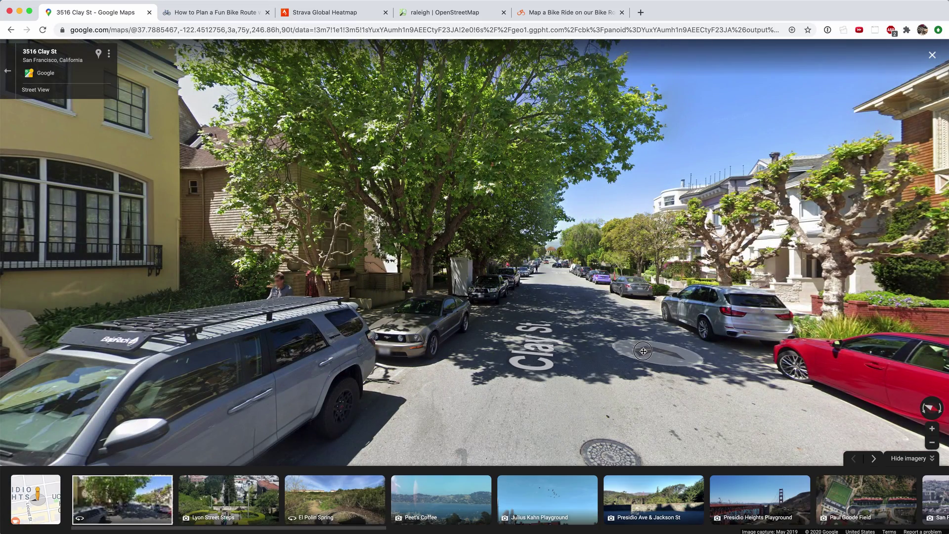
click(652, 346)
drag(699, 343, 379, 290)
drag(557, 302, 433, 232)
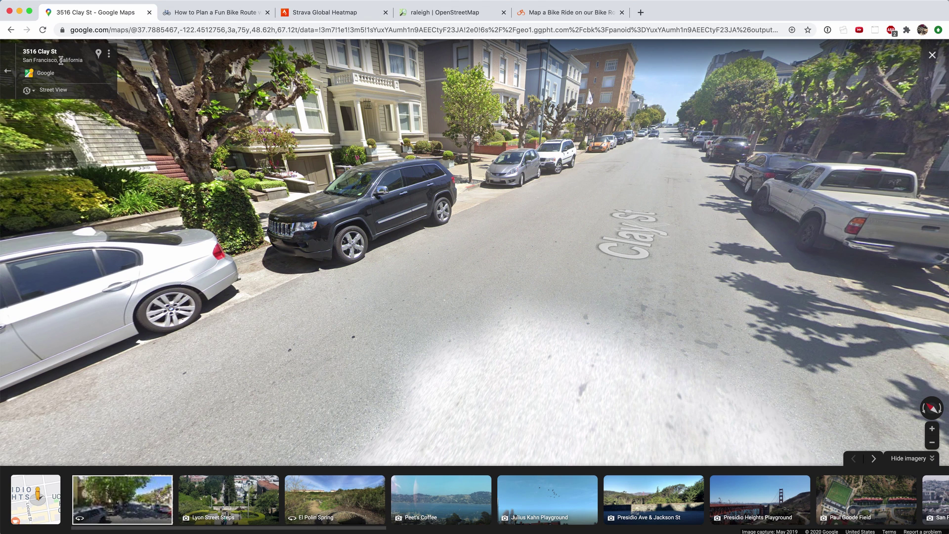
click(8, 71)
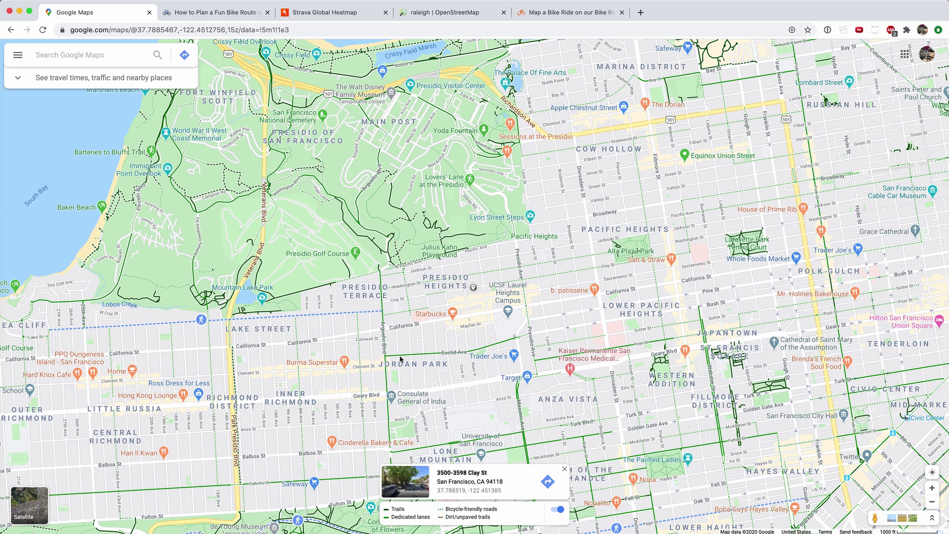
Step: Examine the bike routes around Stow Lake in Golden Gate Park, the Richmond and Sunset districts, and the wider city
drag(484, 431, 495, 356)
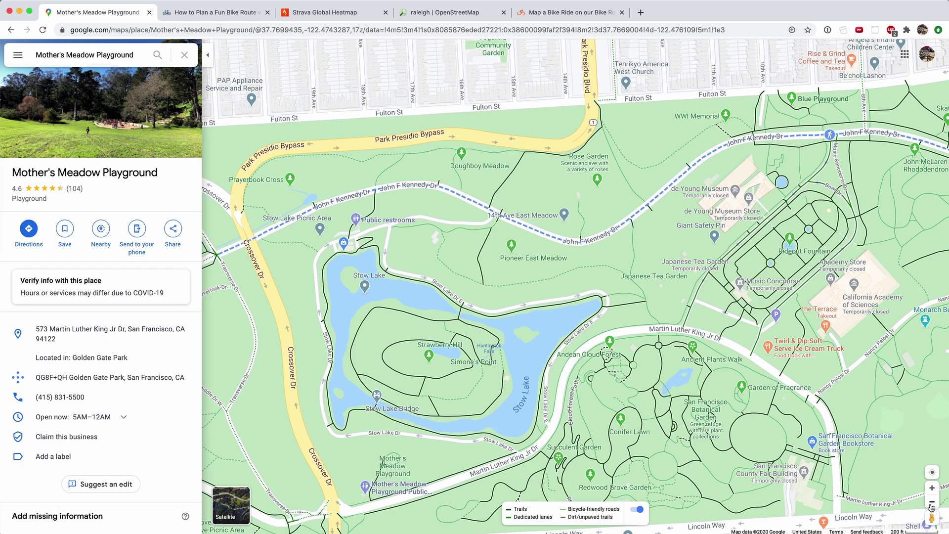
click(932, 502)
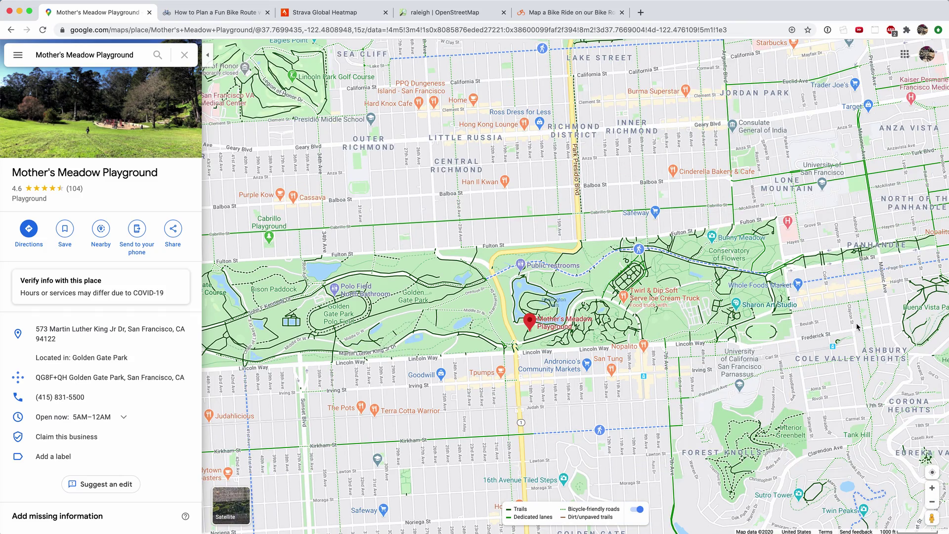
scroll(856, 323, down, 5)
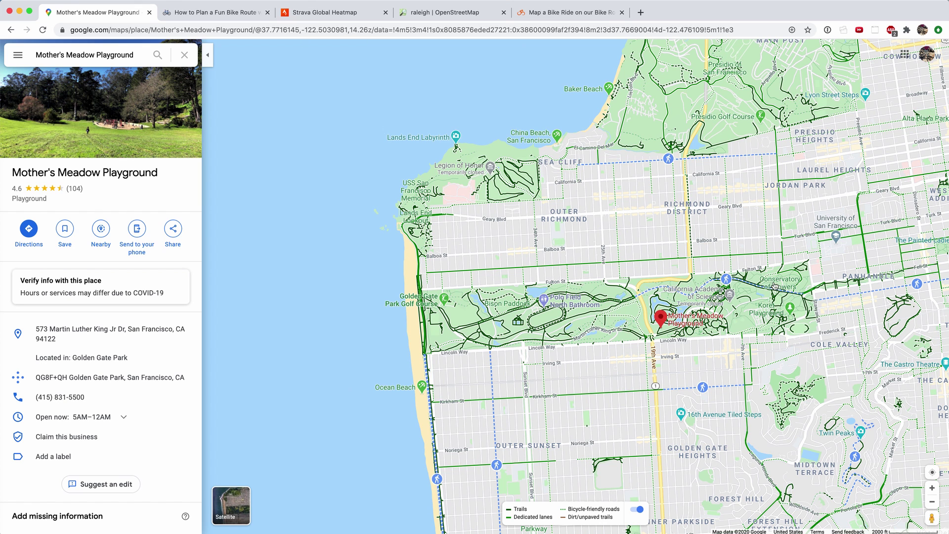
mouse_move(868, 328)
mouse_down()
mouse_move(769, 373)
mouse_move(732, 377)
mouse_up()
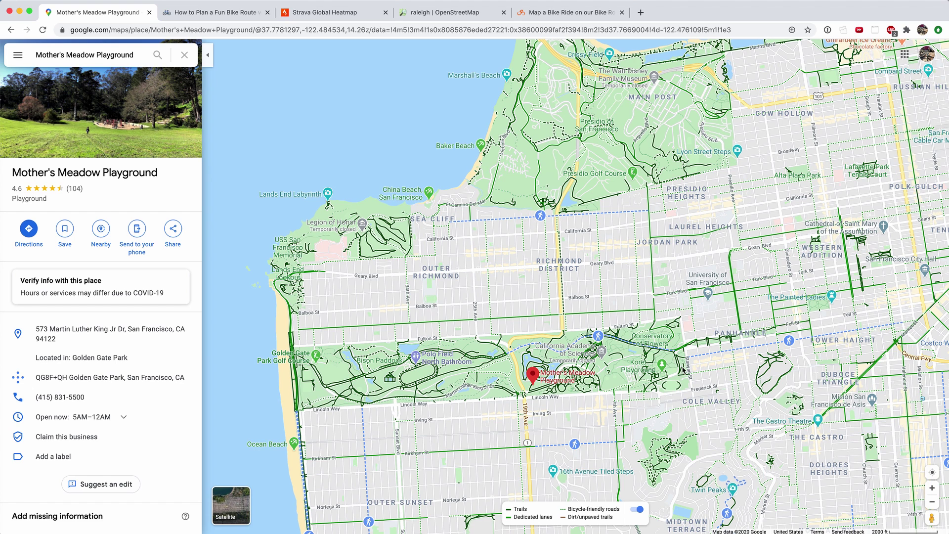
drag(736, 377, 700, 297)
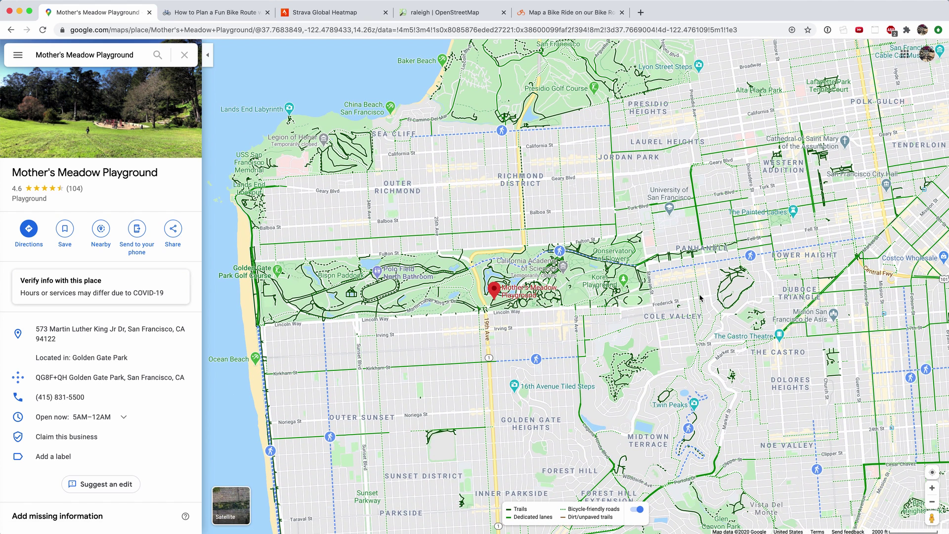
click(931, 501)
drag(875, 324, 775, 335)
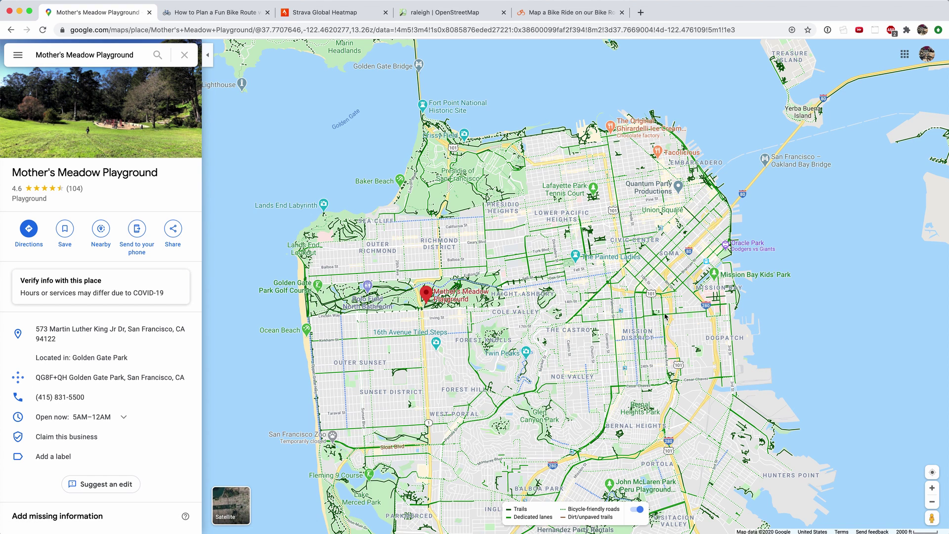
Step: Clear the selected playground and get bike directions to Golden Gate Park from the eastern waterfront south of Dogpatch
click(407, 293)
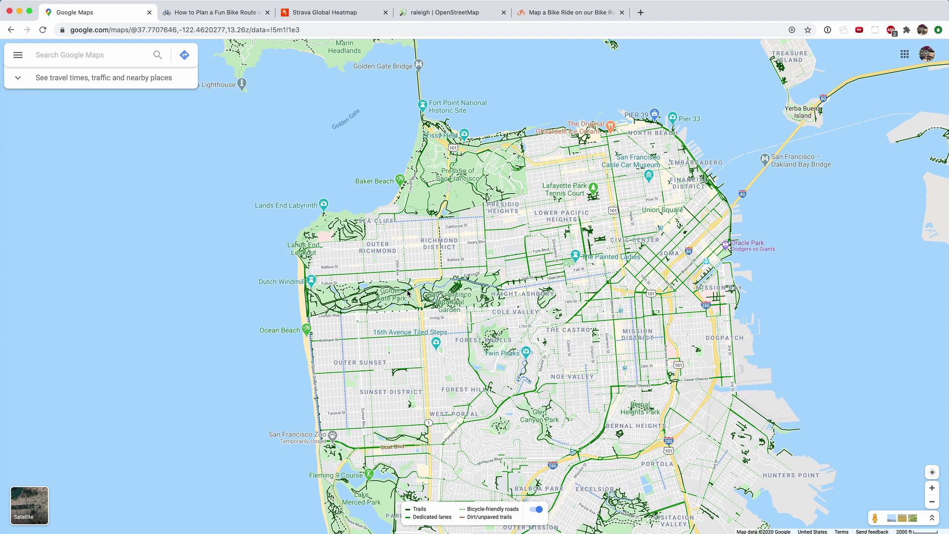
click(407, 292)
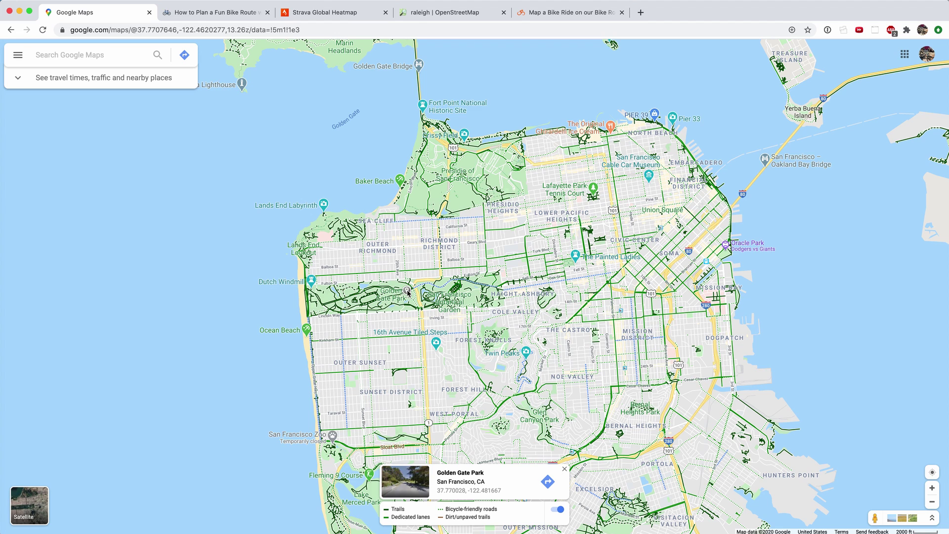
click(546, 482)
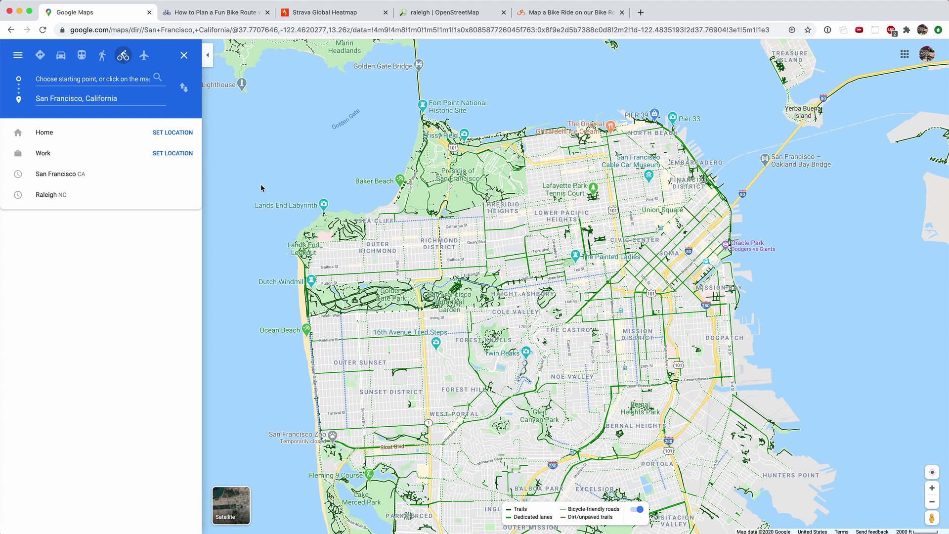
click(725, 368)
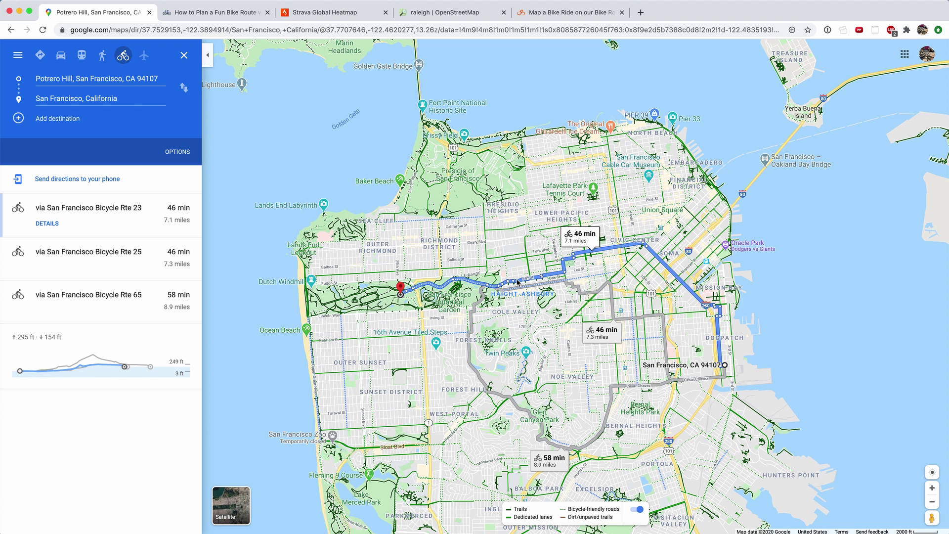
Step: Try to reroute the bike directions south past Buena Vista Park, and restore the original suggested routes
drag(552, 281, 555, 311)
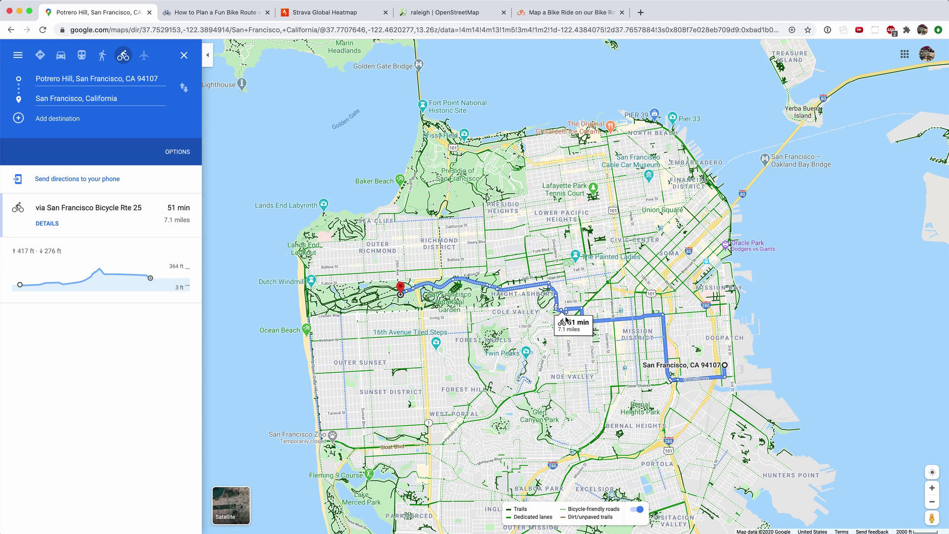
scroll(542, 322, up, 3)
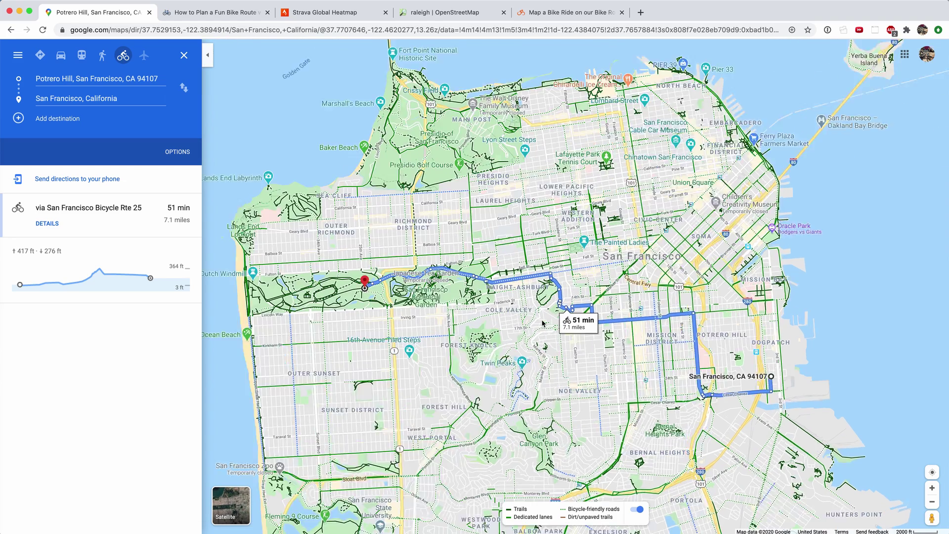
click(569, 298)
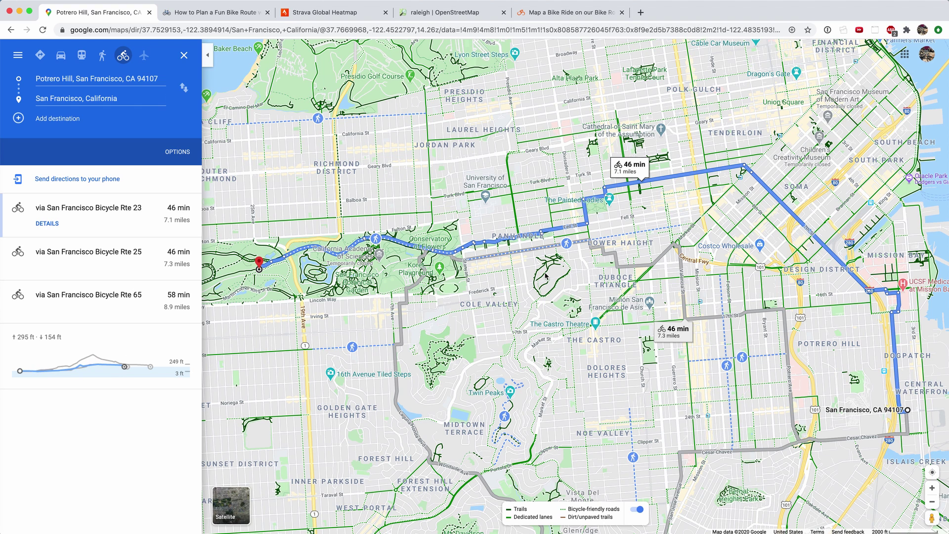
Step: Compare the alternatives via San Francisco Bicycle Rte 25 and Rte 65, including elevation and path, and close the directions
click(686, 318)
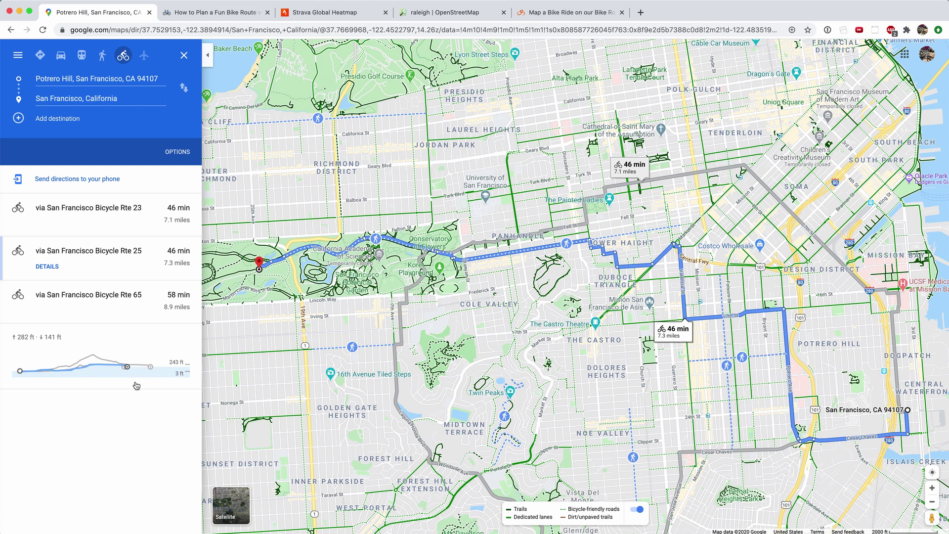
click(419, 436)
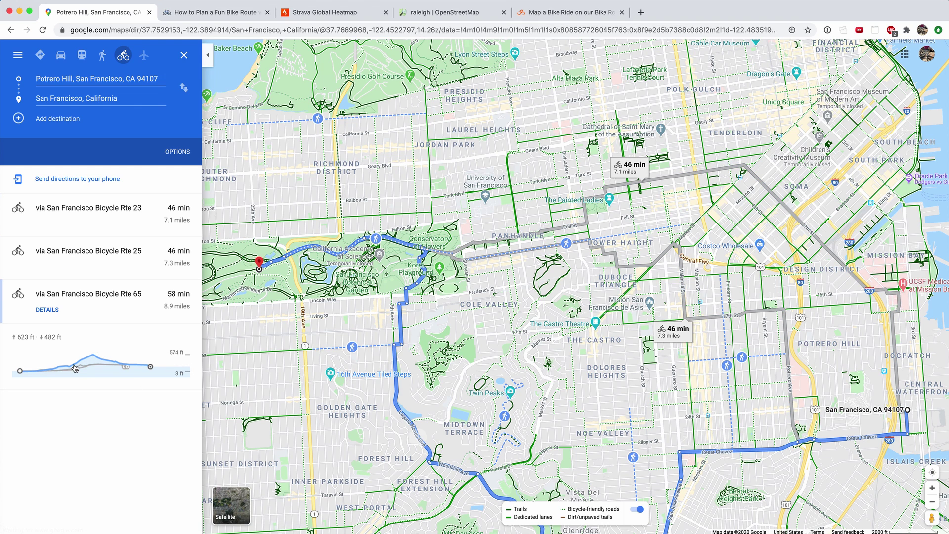
drag(601, 394, 589, 269)
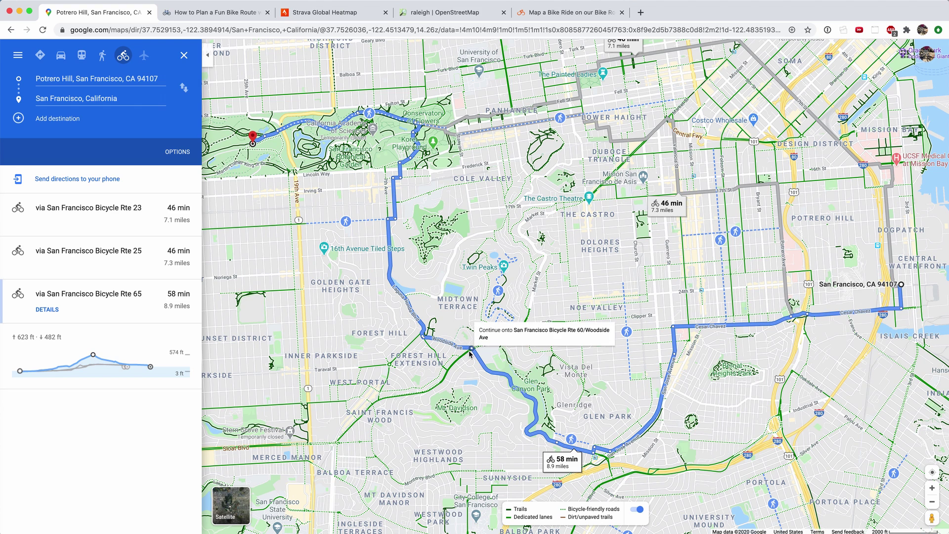
drag(492, 246, 497, 359)
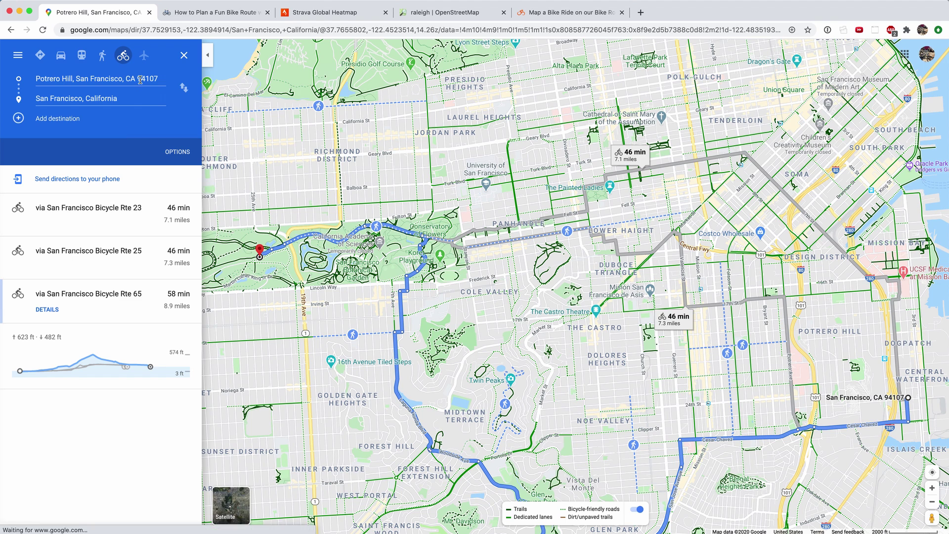
click(184, 55)
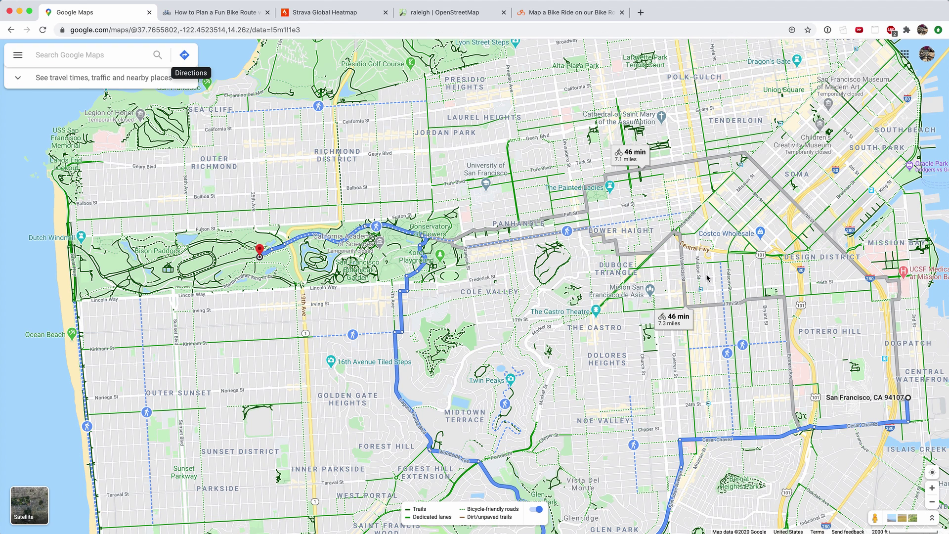
Step: Get bike directions to Otis St beside the Central Fwy from the southern part of Valencia St near Cesar Chavez St
click(681, 247)
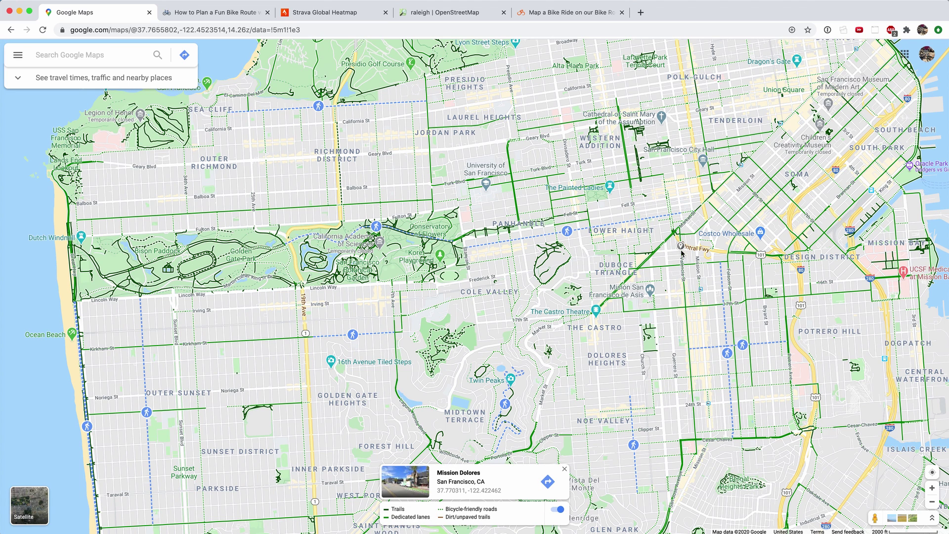
click(547, 482)
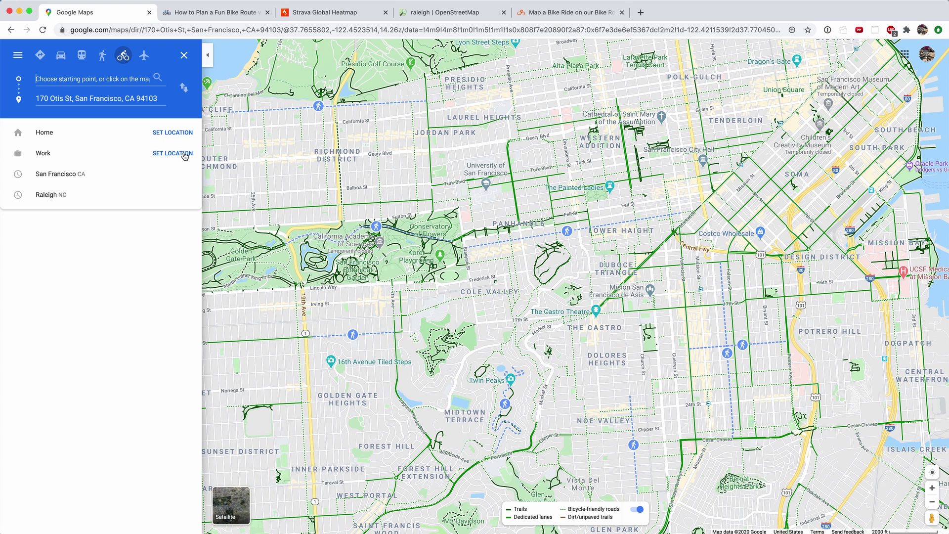
click(693, 426)
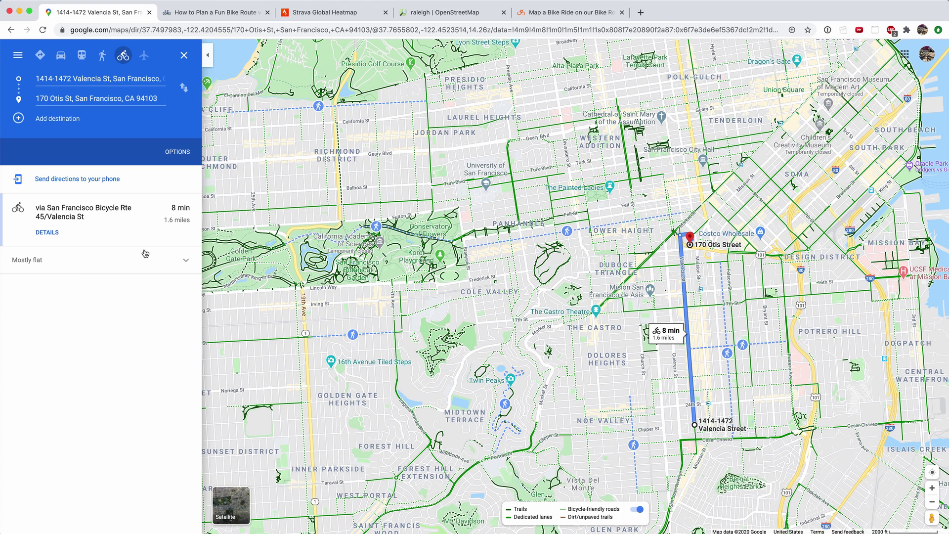
Step: Show the Valencia St route's elevation profile, reverse the start and destination to compare the climb, and leave the directions
click(186, 262)
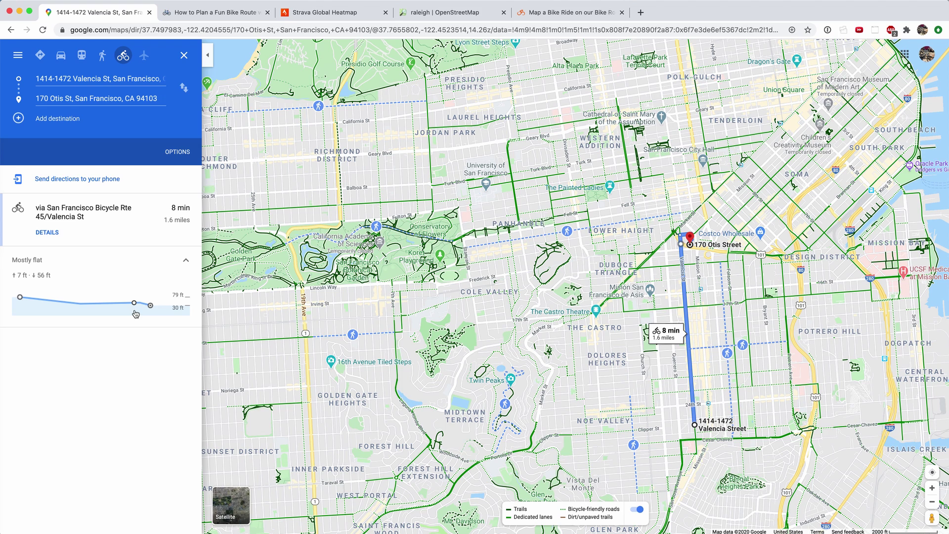
click(184, 88)
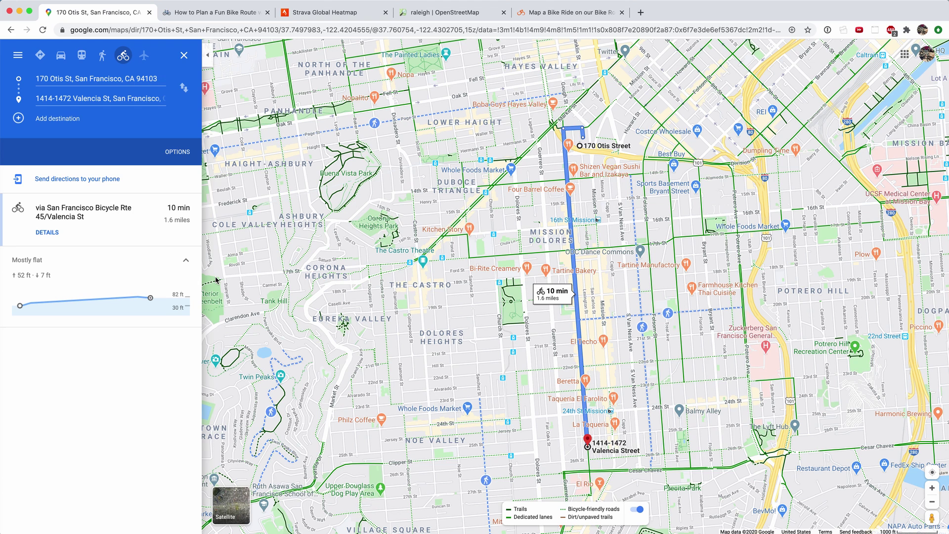
key(super+Left)
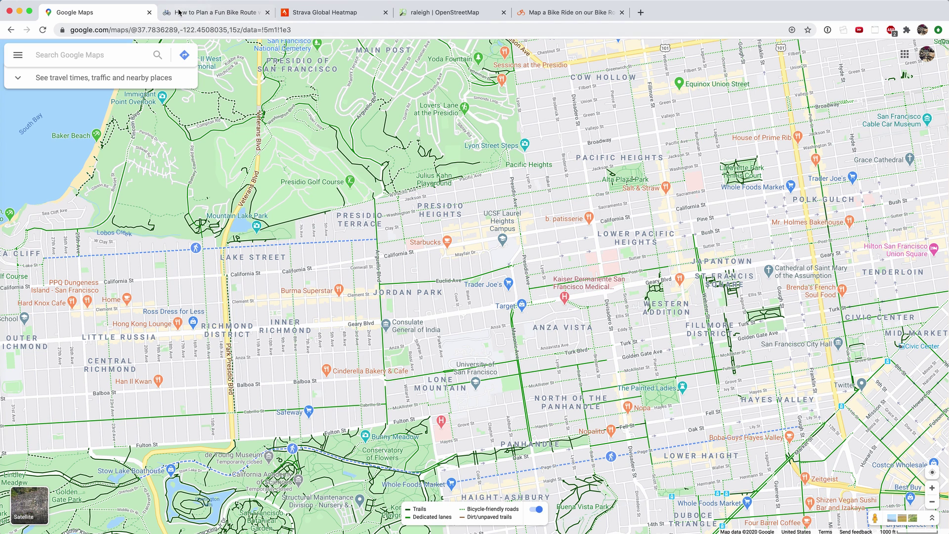
Step: Search for Nashville, TN, and look closer at the bike trails and lanes around the city
click(127, 54)
text(nashvil)
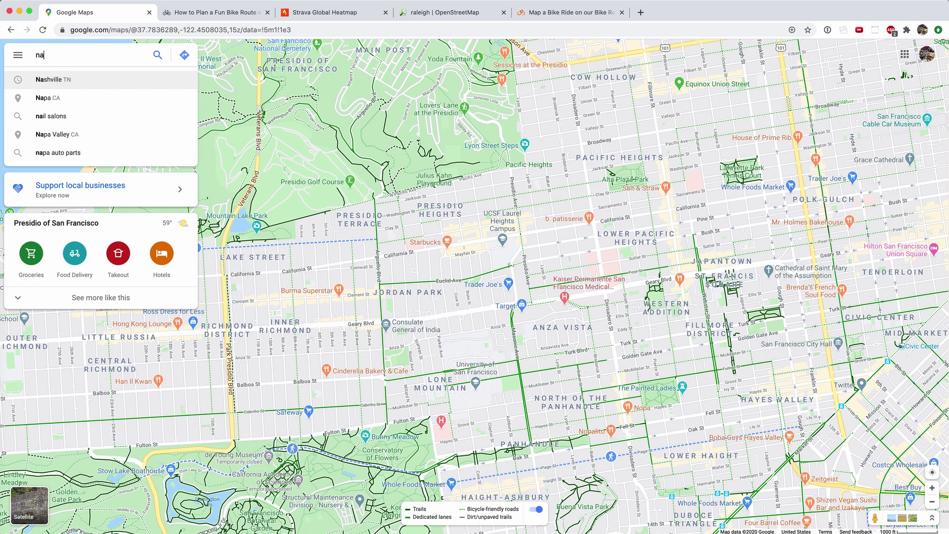
click(94, 85)
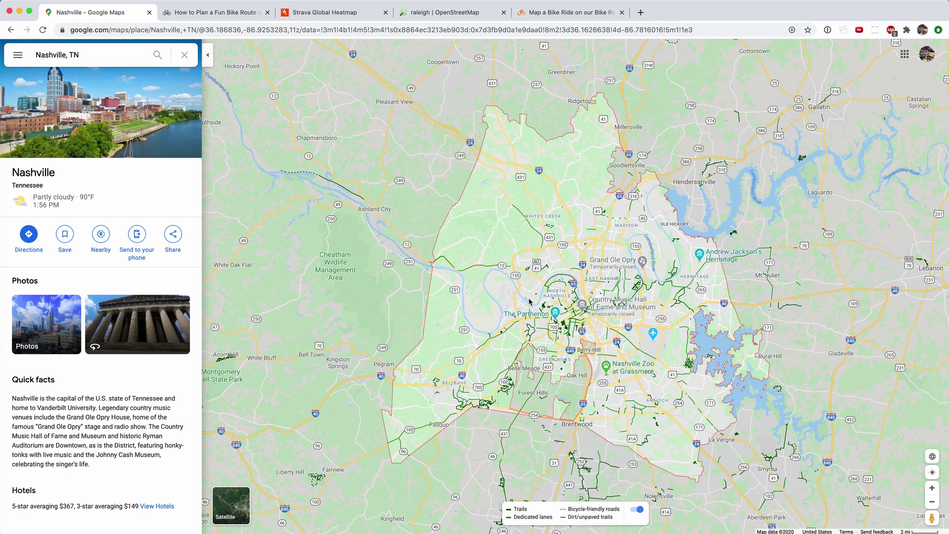
scroll(530, 300, up, 2)
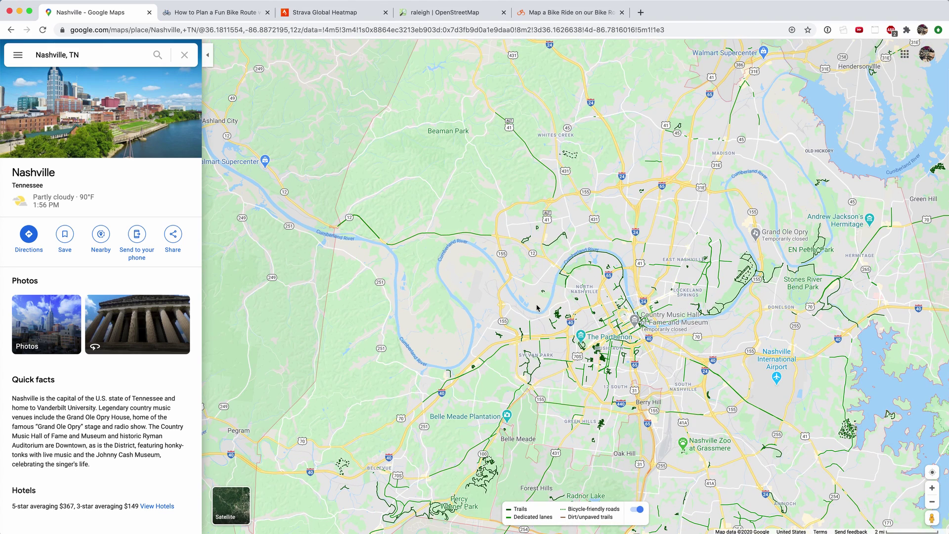
Step: Get bike directions to Richland Creek Greenway at McCabe Golf Course's southern end from Sylvan Park near the course's northwest corner
drag(533, 303, 464, 210)
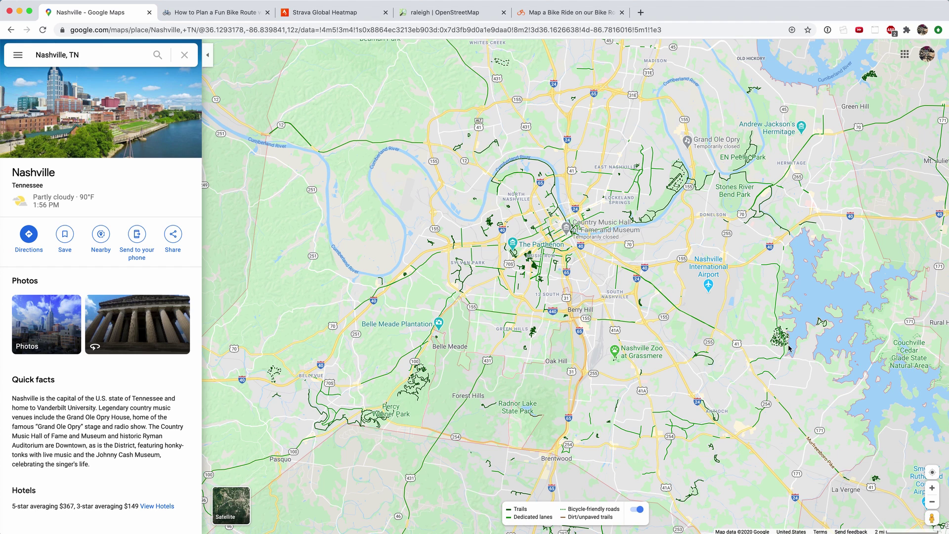
scroll(776, 357, up, 2)
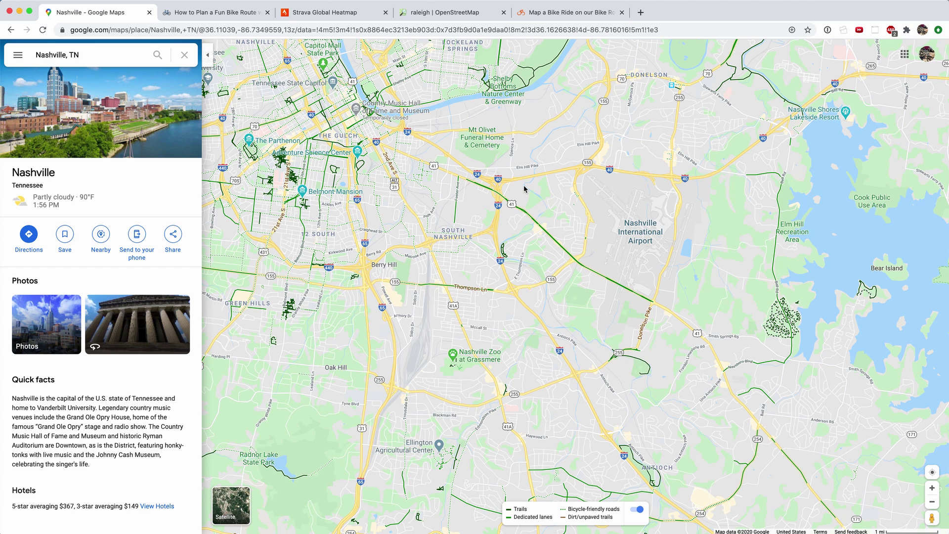
drag(525, 184, 666, 322)
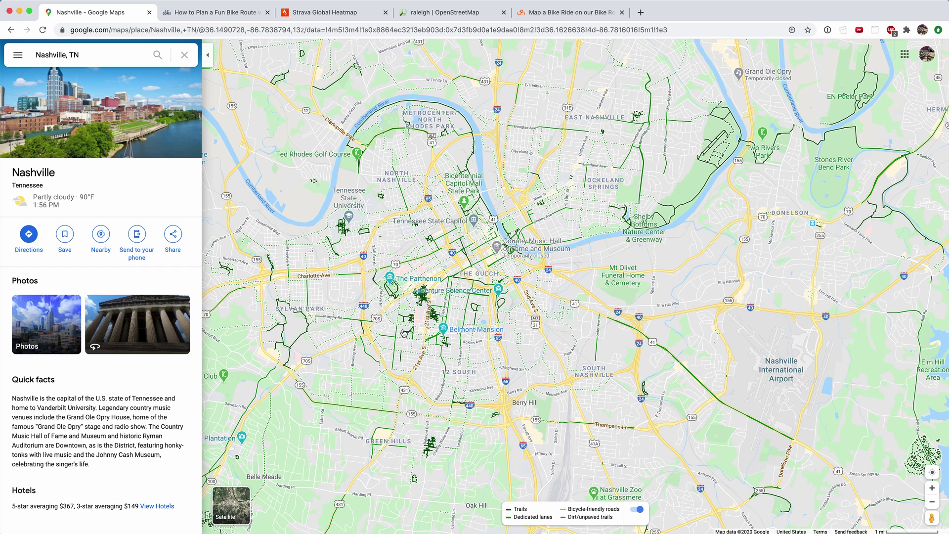
drag(318, 341, 359, 323)
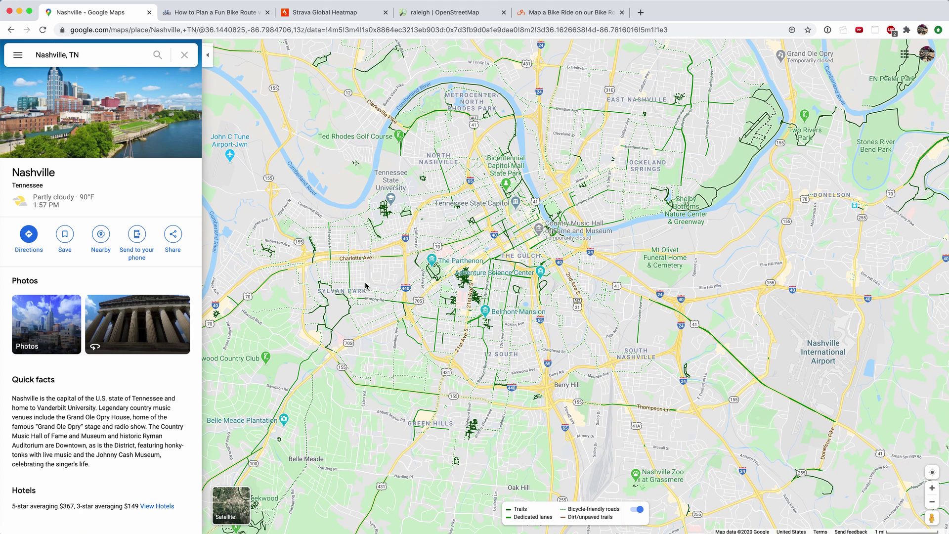
scroll(348, 343, up, 5)
drag(555, 379, 480, 338)
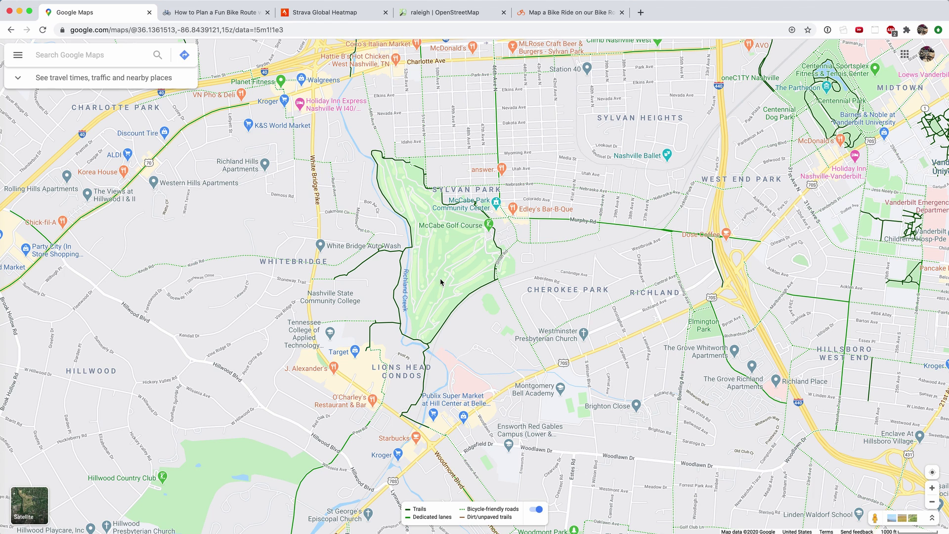
click(435, 338)
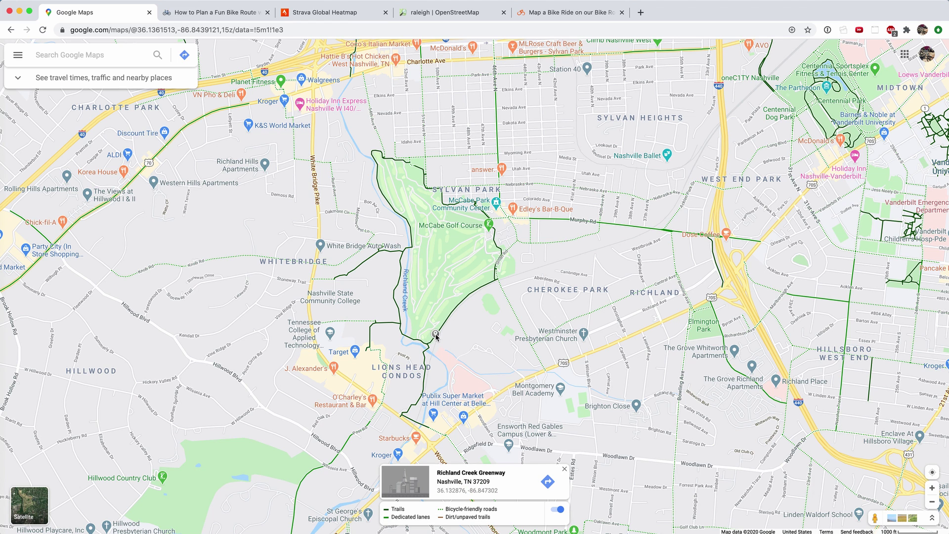
click(547, 482)
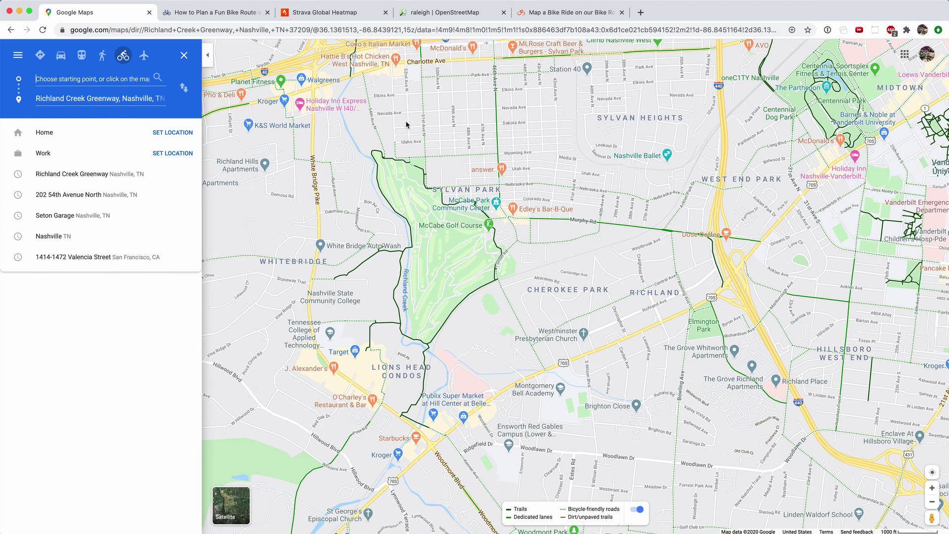
click(389, 158)
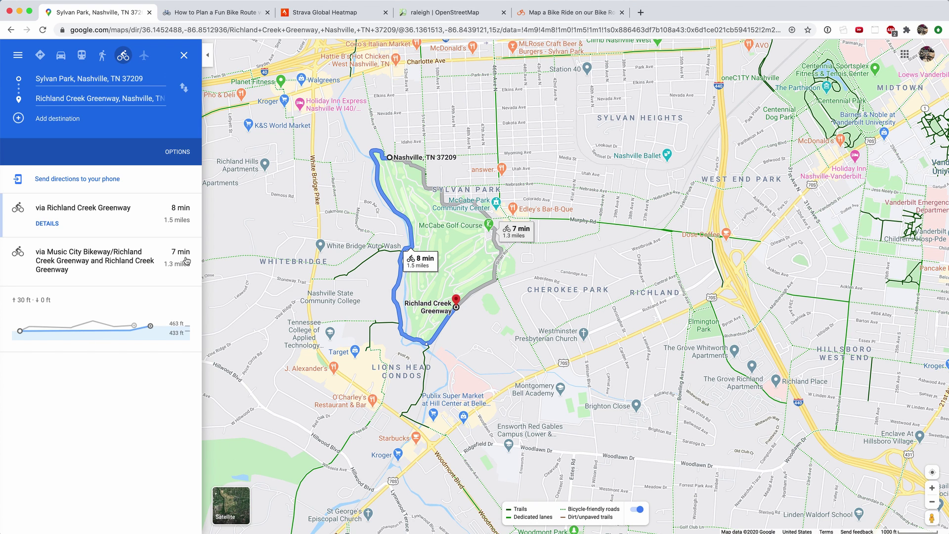
Step: Add a destination east of McCabe Golf Course, move it beside the starting point to complete the loop, and show the elevation profile
click(46, 118)
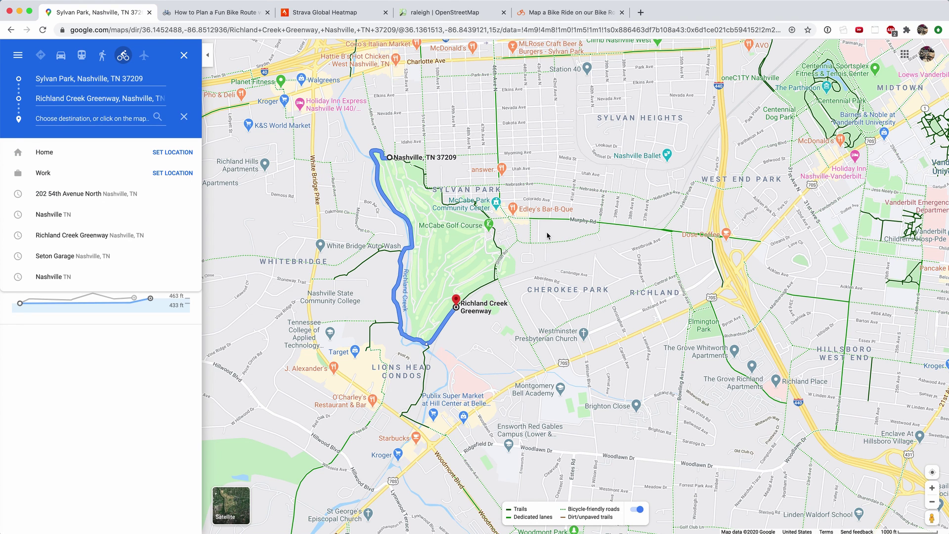
click(497, 244)
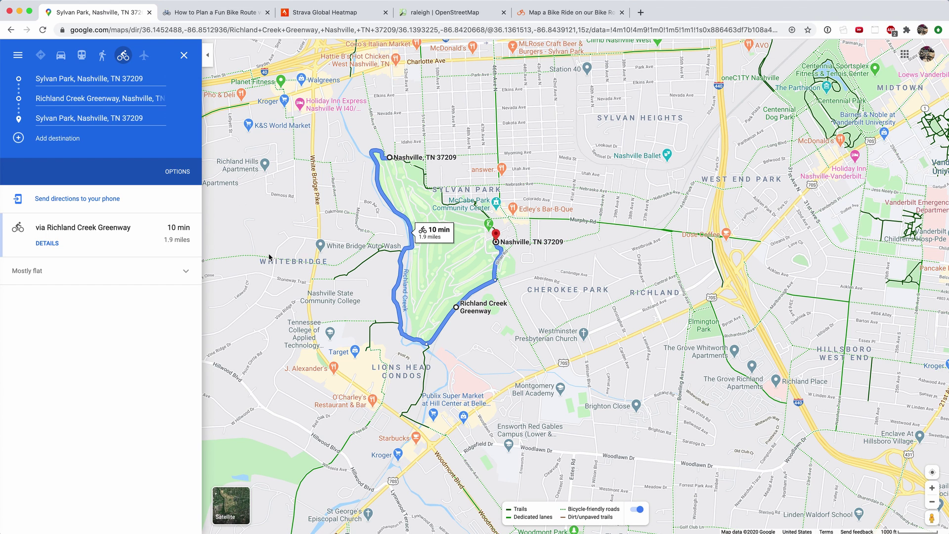
mouse_move(494, 233)
mouse_down()
mouse_move(464, 195)
mouse_move(403, 157)
mouse_up()
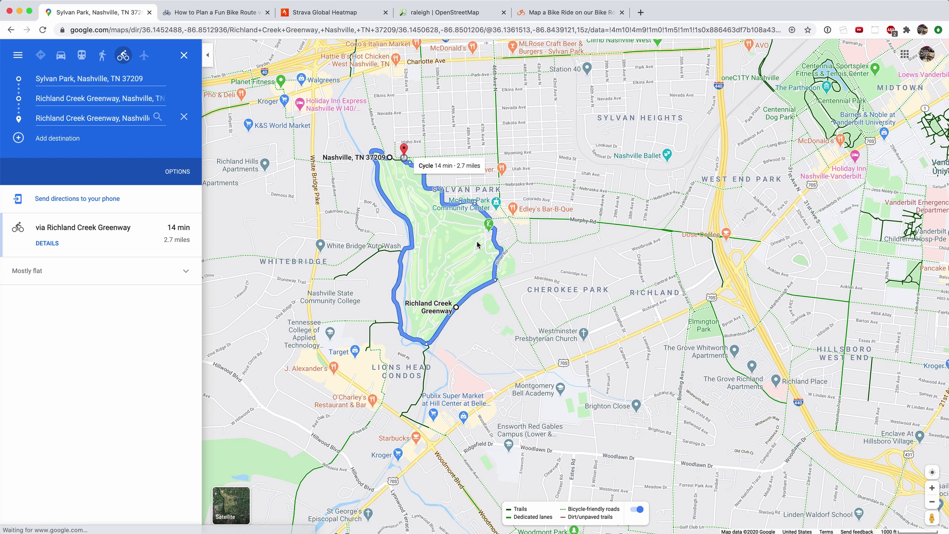
click(186, 273)
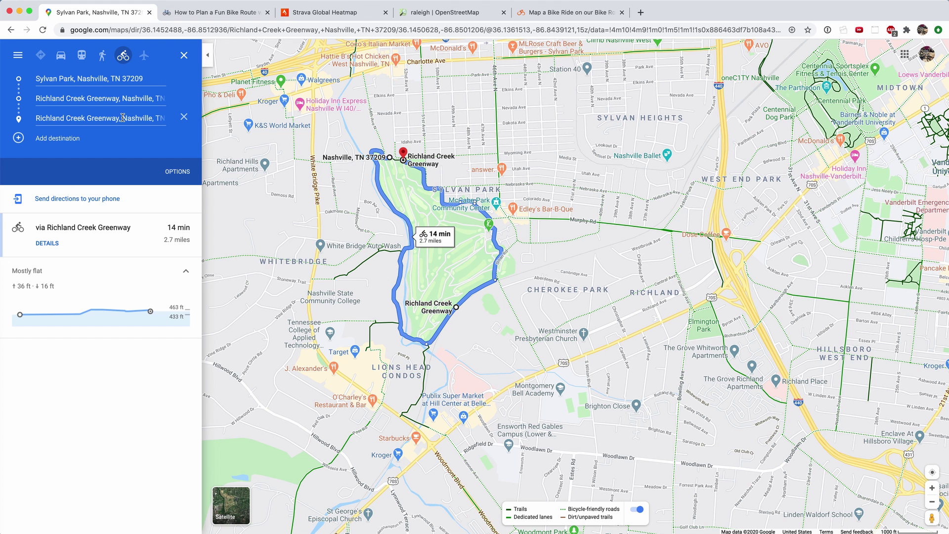
Step: Search the web for "richland creek greenway nashville" in a new tab and view the TrailLink trail map
key(super+t)
text(rich)
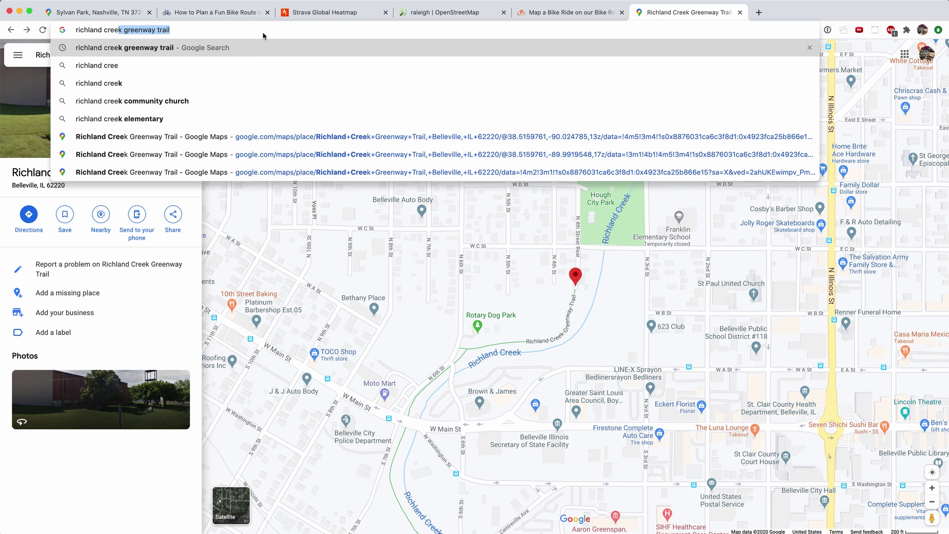
text(greenway nashville)
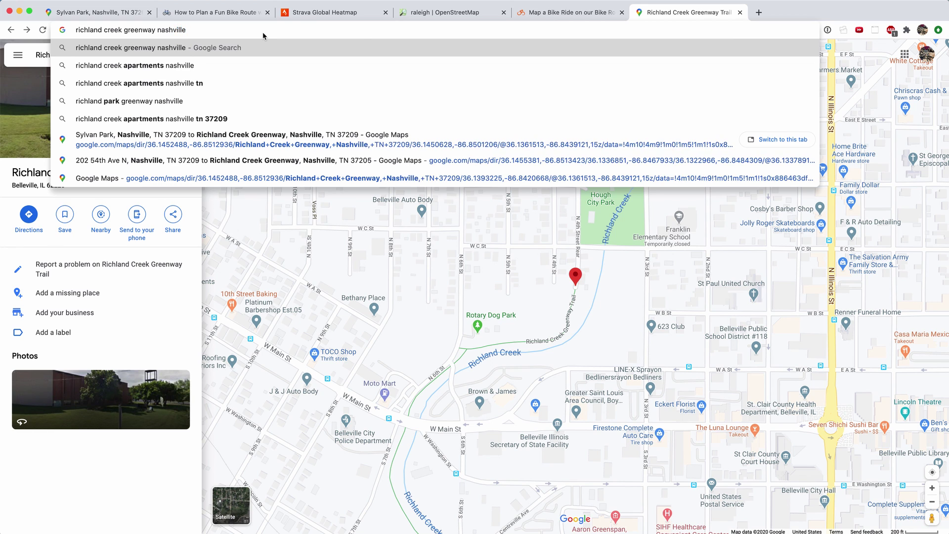
key(Return)
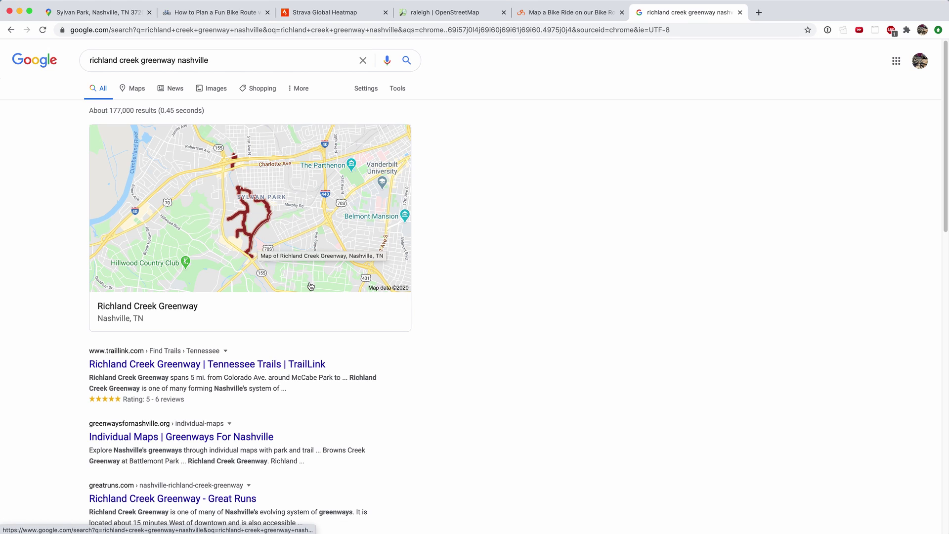
click(251, 366)
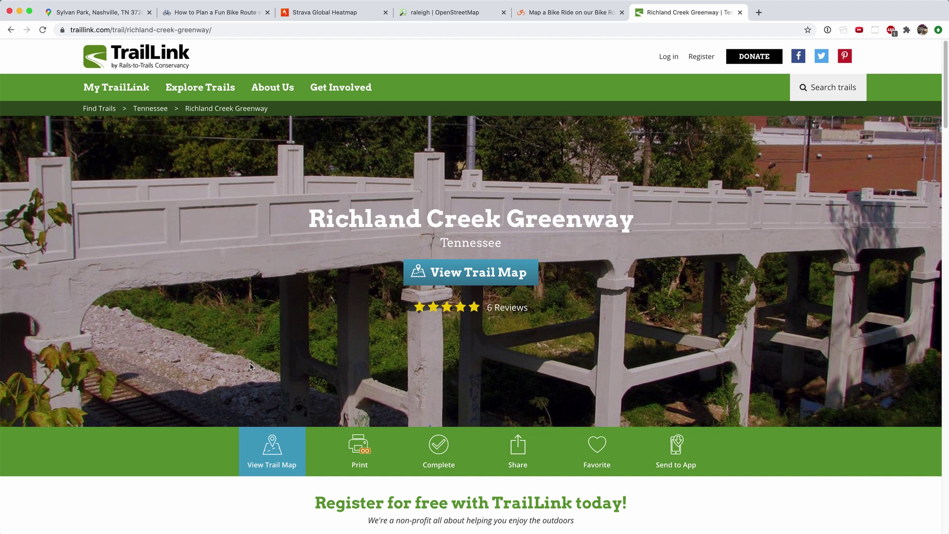
click(464, 264)
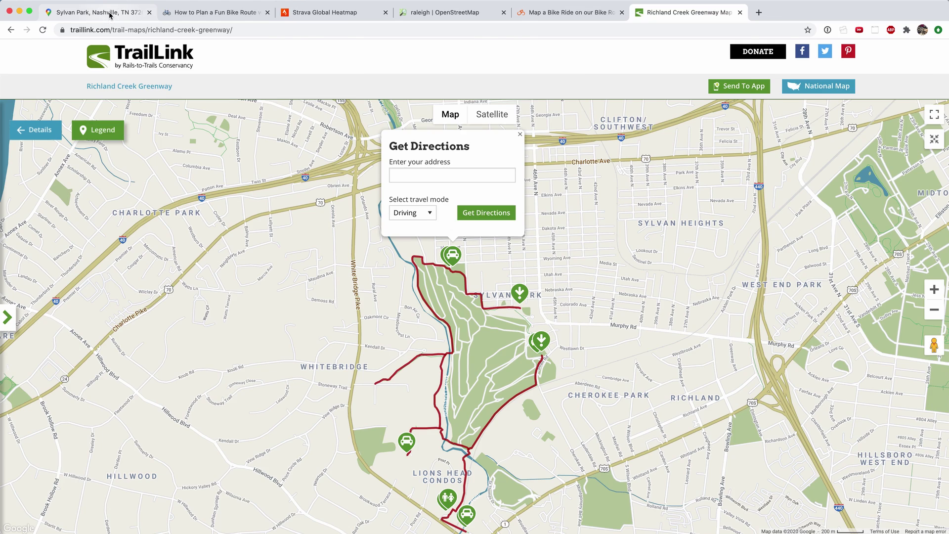
Step: Return to the Google Maps loop route and inspect the trail spur's access at Greenway Glen Way in Street View
click(101, 12)
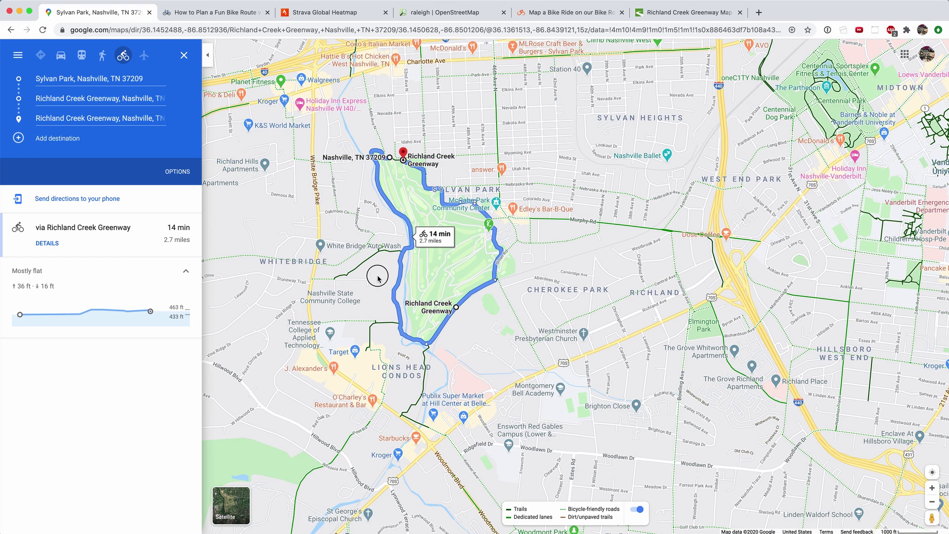
scroll(377, 276, up, 3)
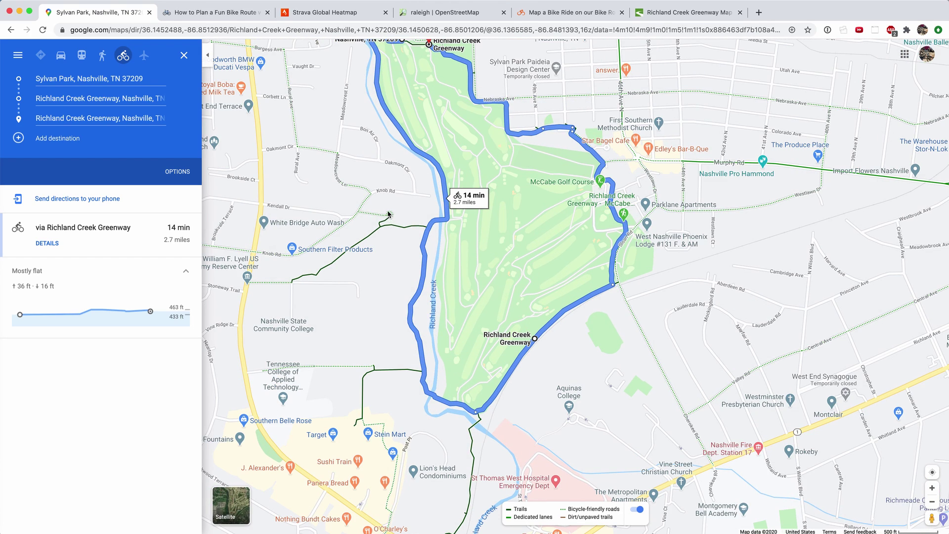
click(390, 216)
click(530, 479)
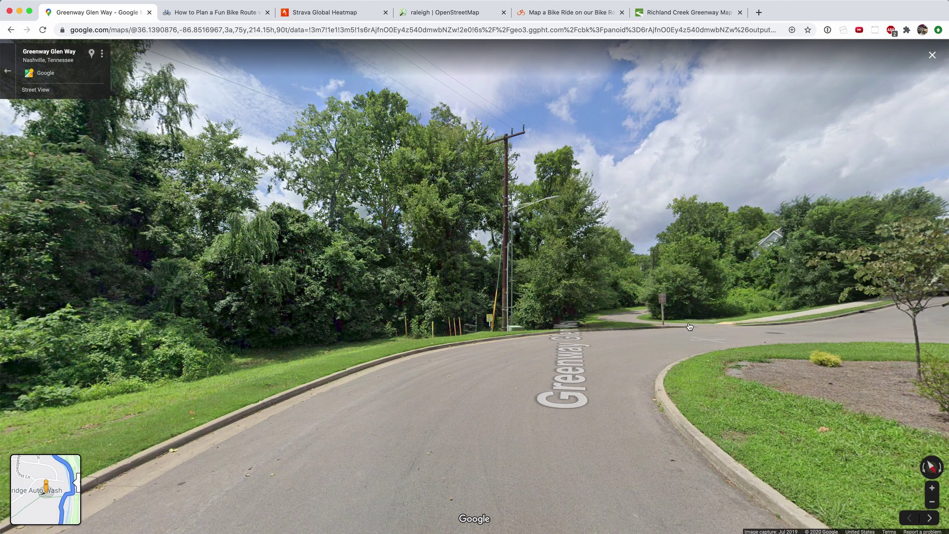
click(6, 30)
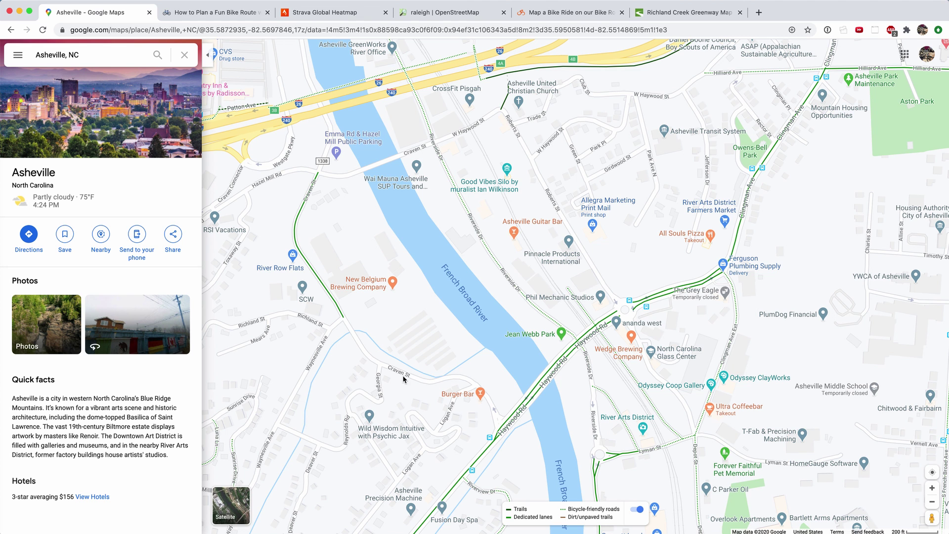
Step: Show satellite imagery of Asheville and examine the riverside paths around New Belgium Brewing Company
click(234, 505)
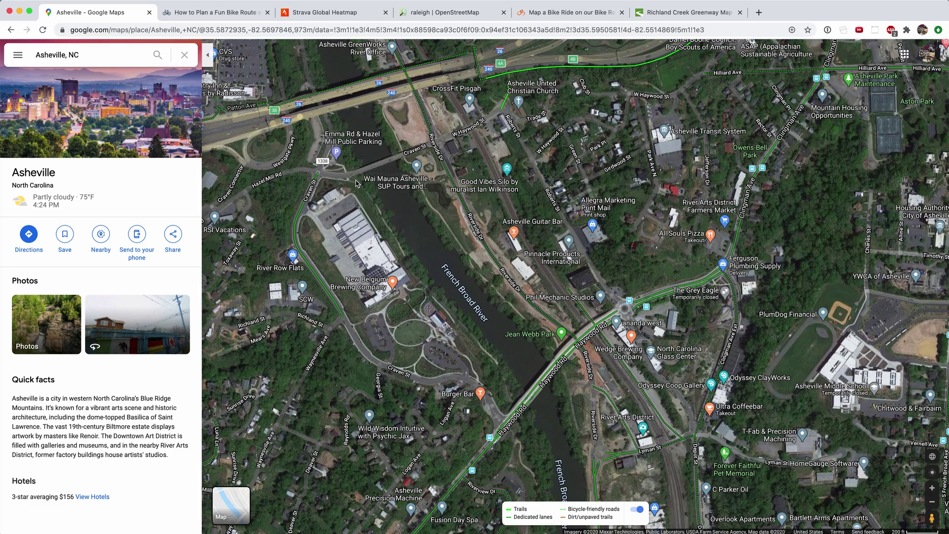
scroll(398, 237, up, 5)
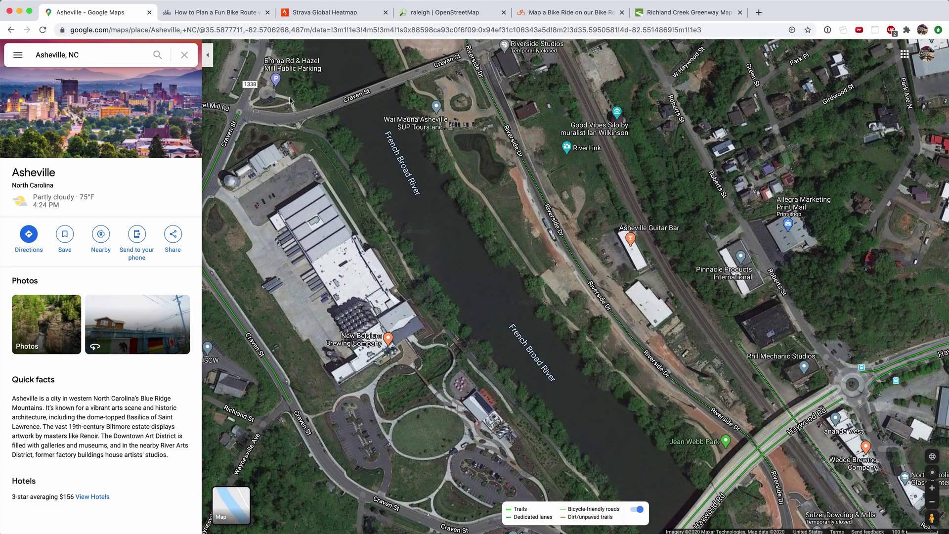
drag(572, 440, 541, 377)
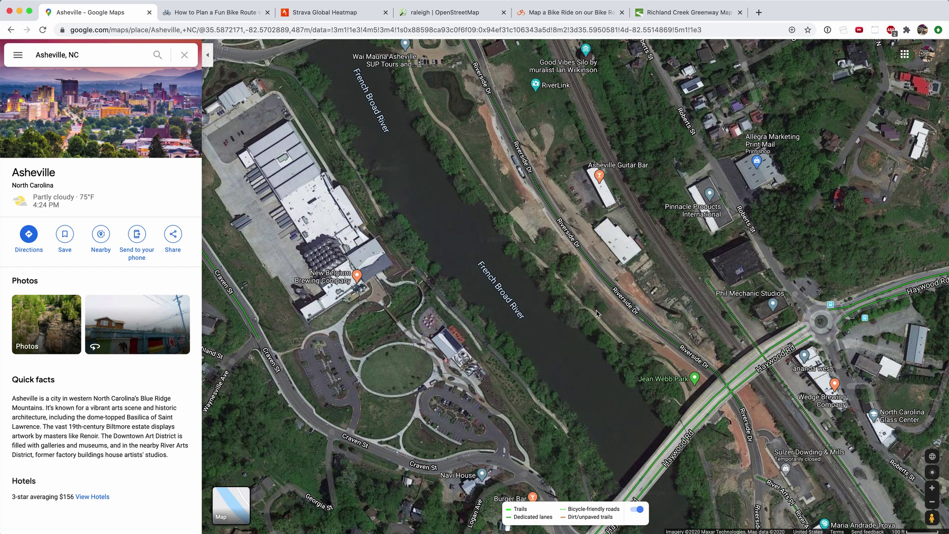
Step: Examine the French Broad River's banks south of Haywood Rd for unmarked paths, and return to the standard map
scroll(606, 312, down, 5)
scroll(607, 313, right, 2)
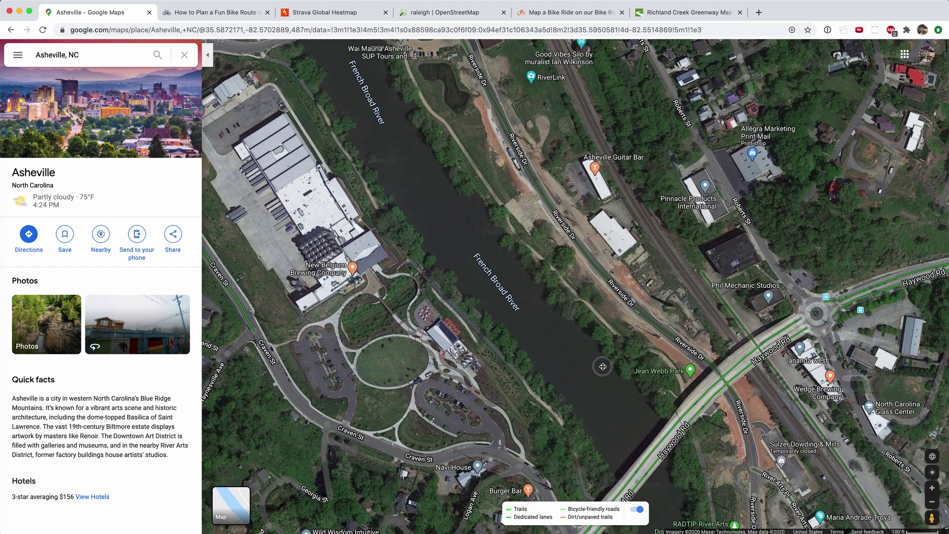
scroll(572, 309, down, 3)
scroll(572, 309, right, 1)
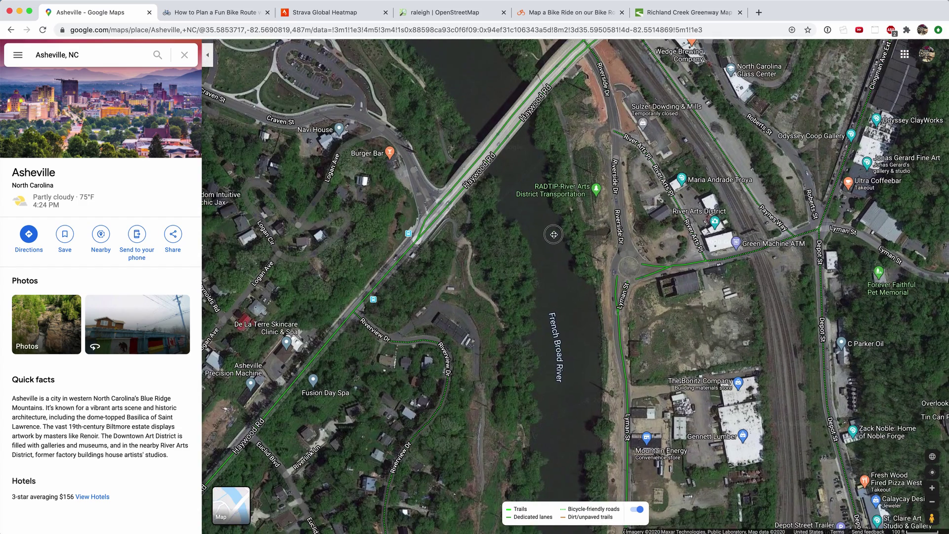
scroll(555, 267, down, 3)
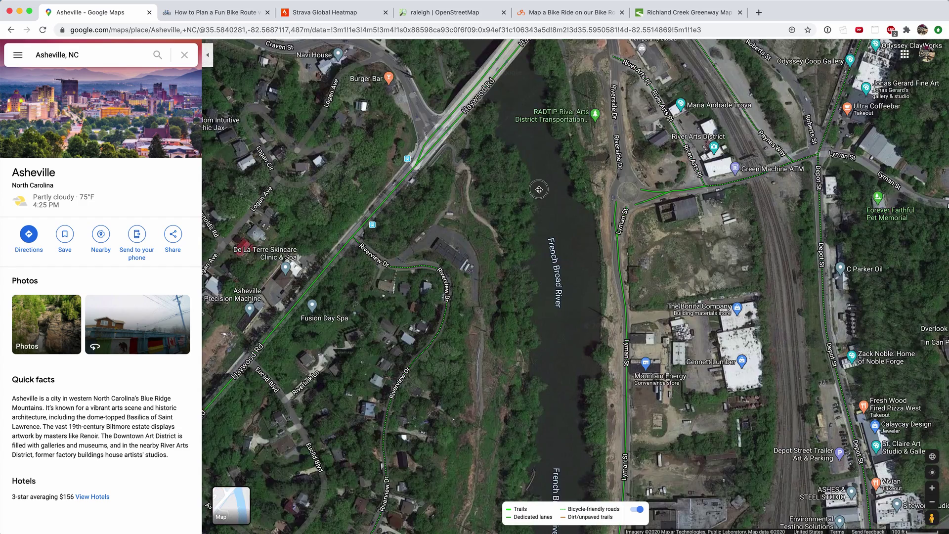
scroll(536, 249, down, 2)
scroll(535, 248, down, 1)
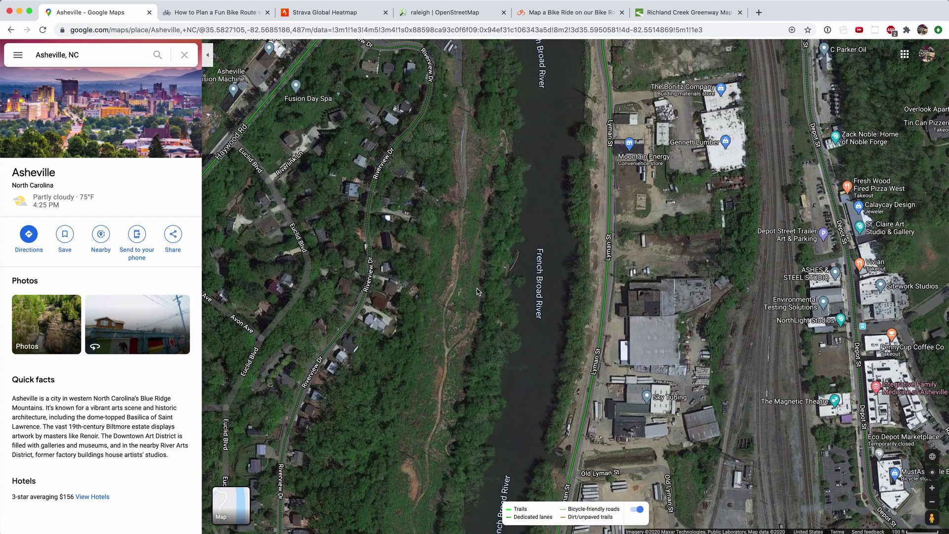
scroll(553, 179, up, 4)
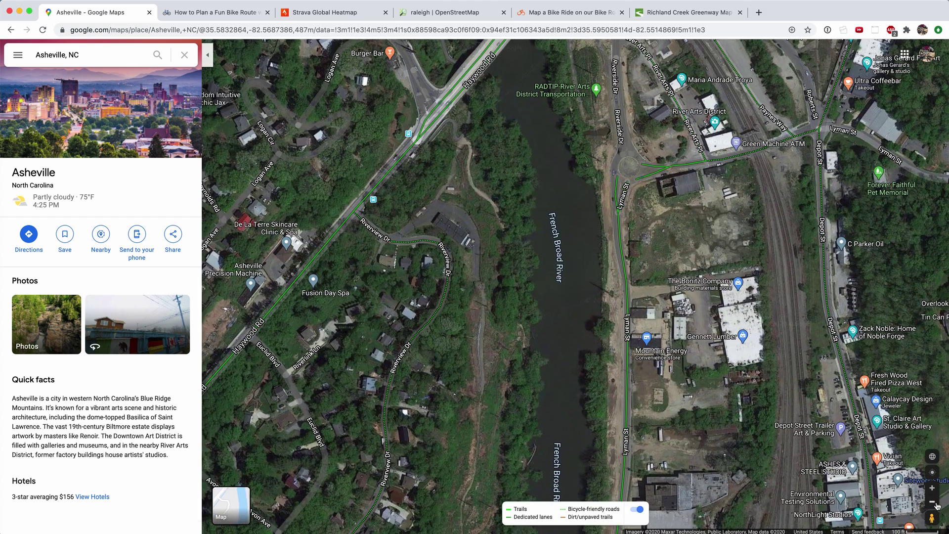
click(933, 502)
drag(483, 109, 546, 299)
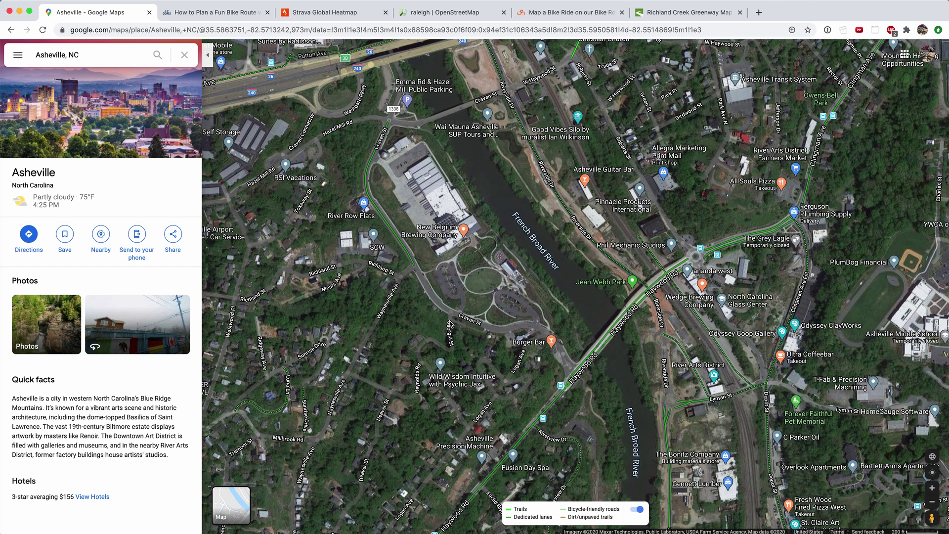
click(238, 503)
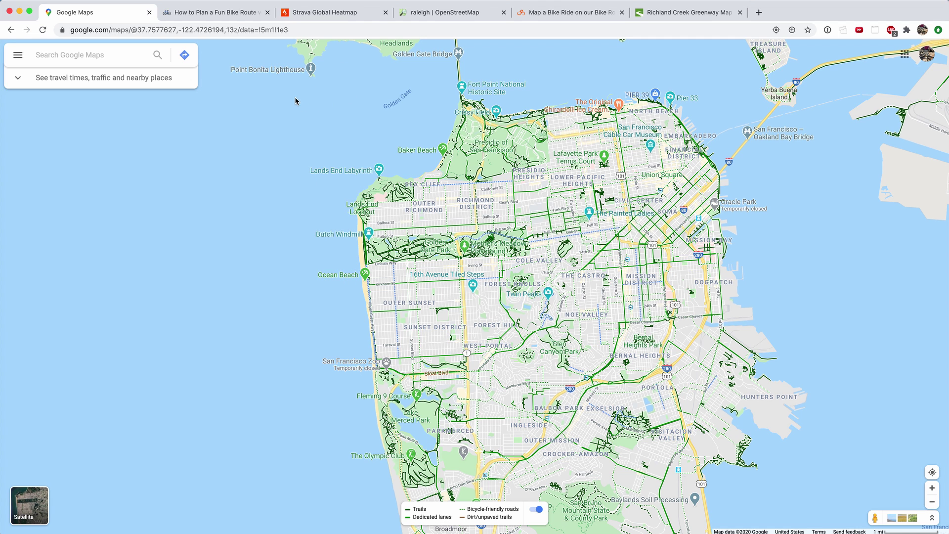
Step: Switch to Strava's Global Heatmap and look closer at the popular cycling routes around central Nashville
click(328, 12)
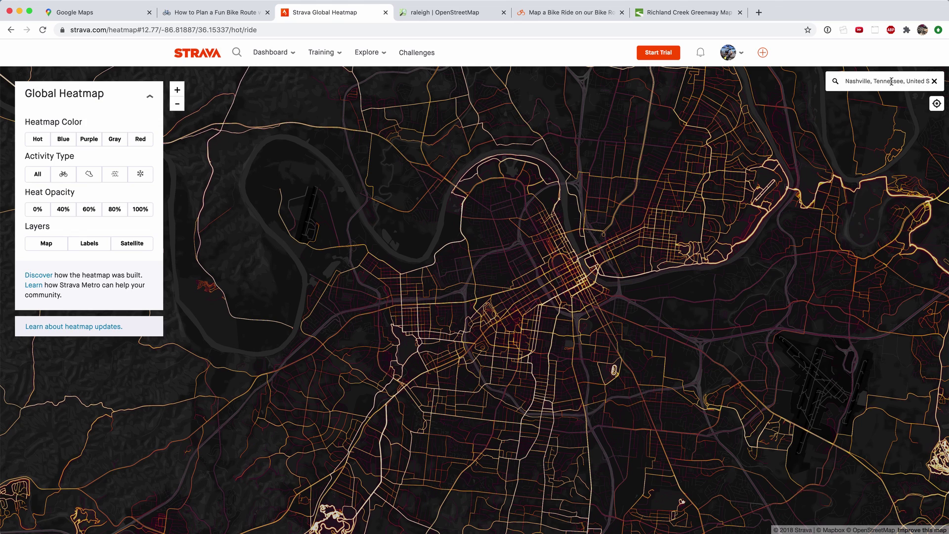
double_click(538, 325)
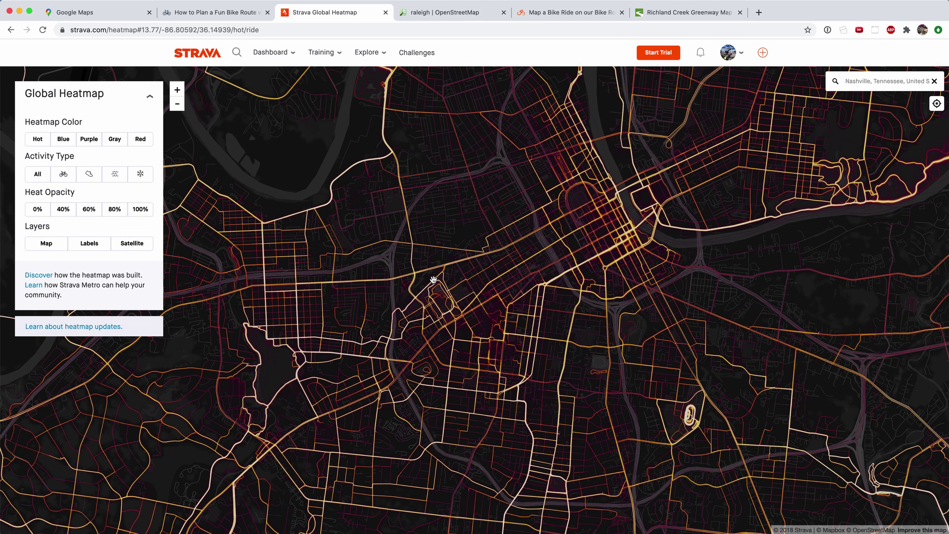
drag(536, 261, 456, 318)
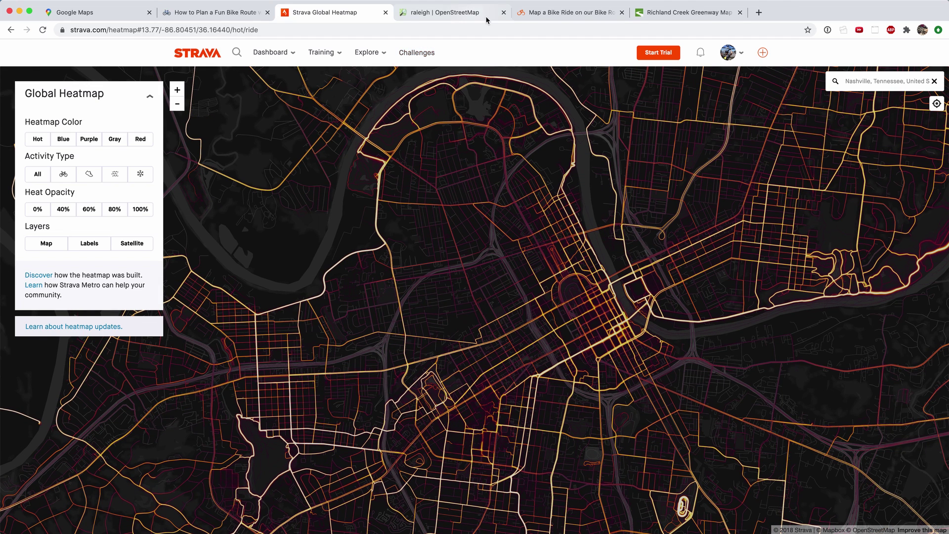
Step: Switch to OpenStreetMap's cycle map and examine the national and local cycleways around central Raleigh
click(467, 14)
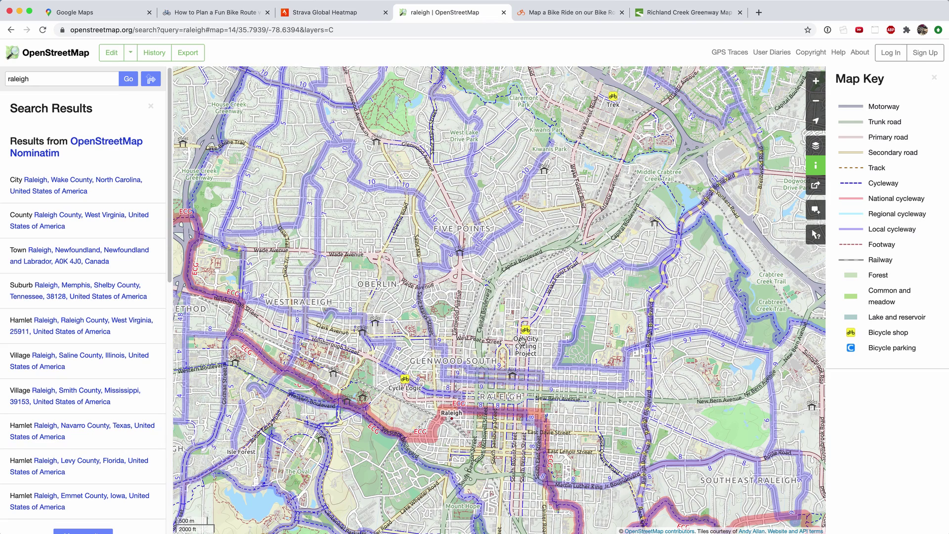
drag(534, 371, 561, 297)
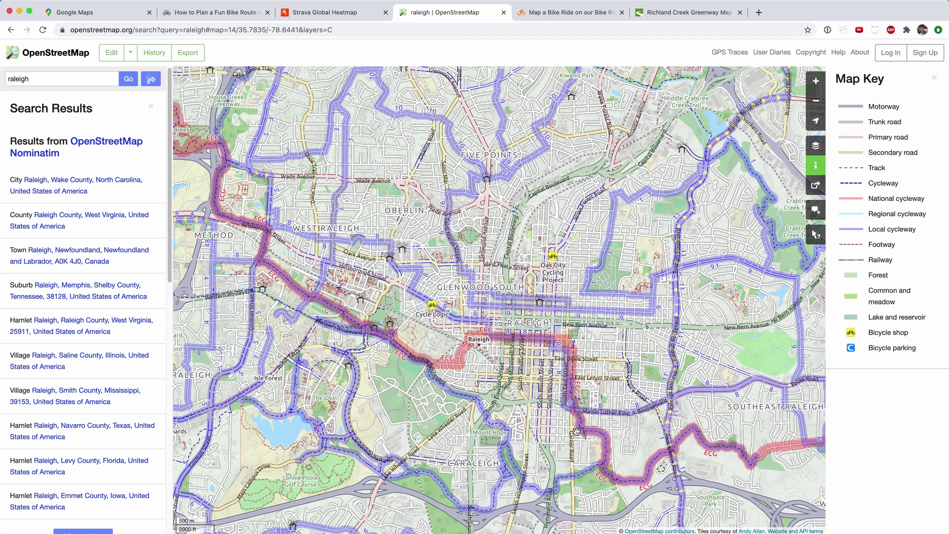
scroll(560, 432, up, 1)
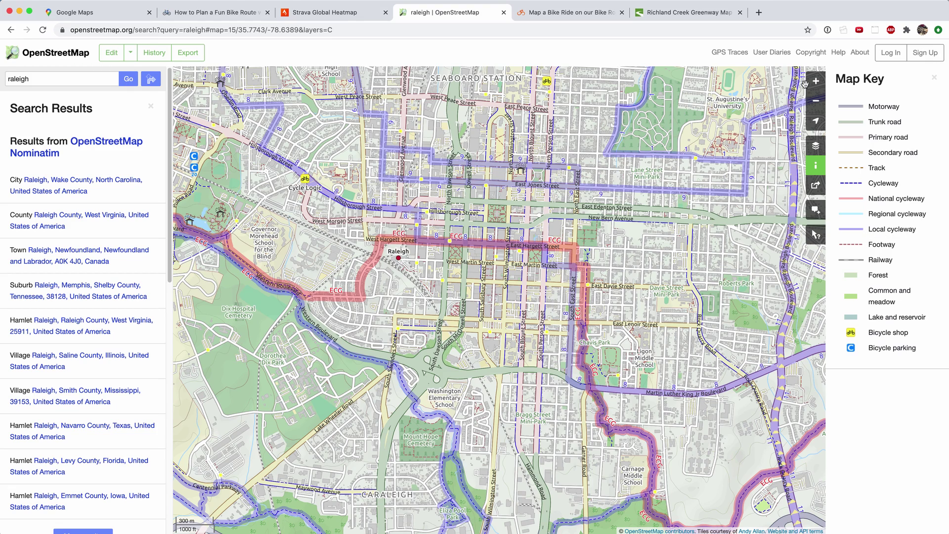
click(816, 101)
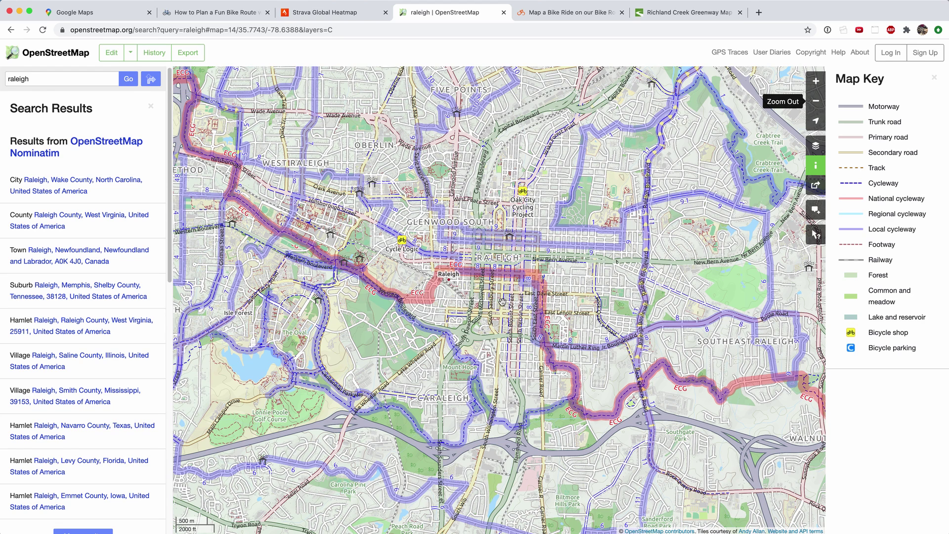
Step: Switch to Ride with GPS's route planner, examine San Francisco's bike paths from the Mission District to Golden Gate Park, and view the routing mode options
click(554, 14)
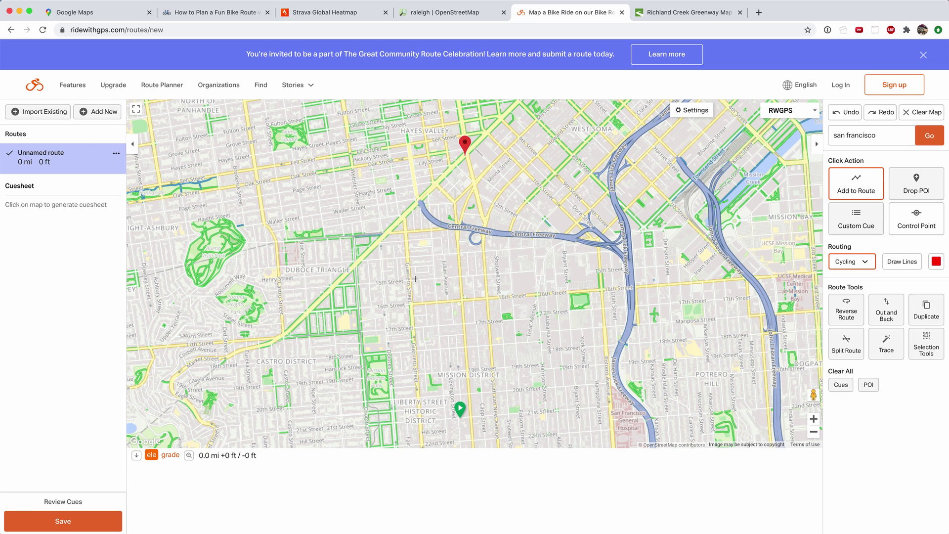
drag(436, 283, 453, 230)
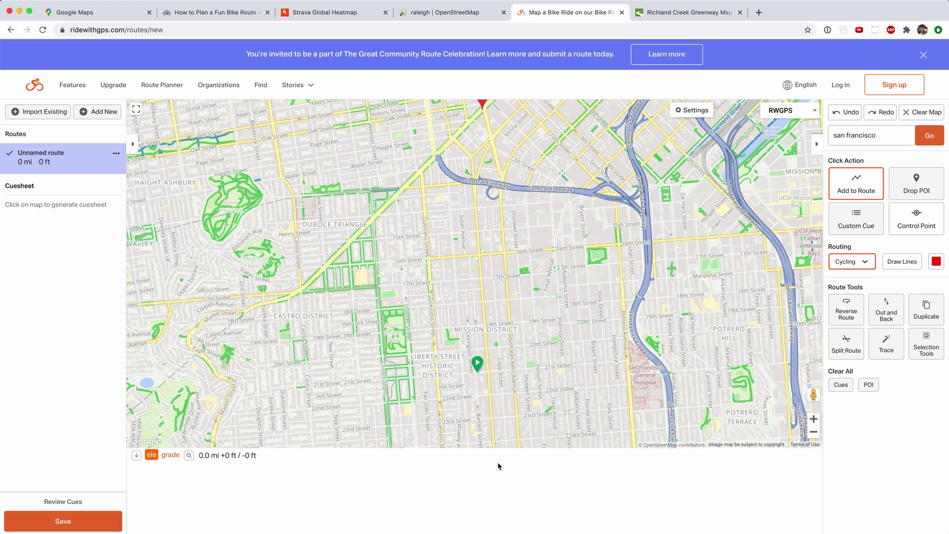
drag(500, 360, 500, 264)
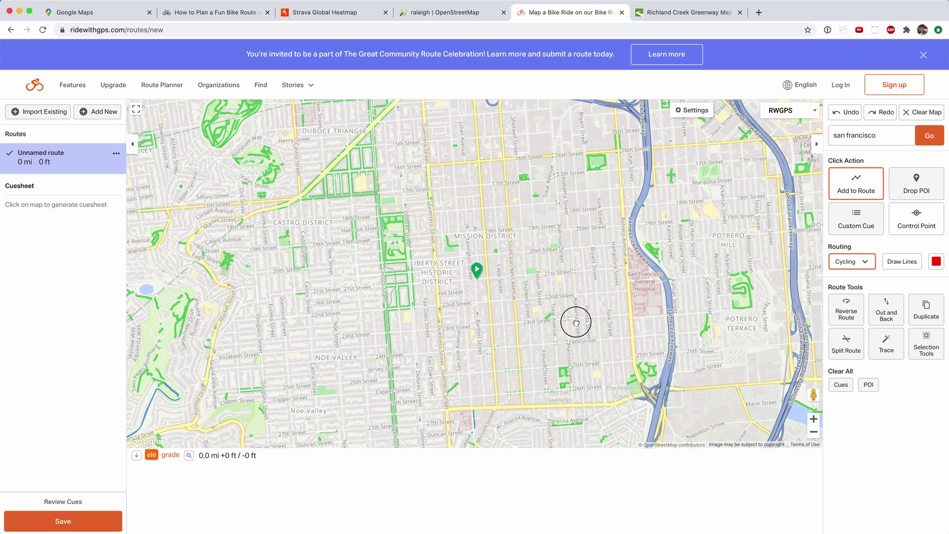
drag(574, 320, 627, 363)
drag(416, 210, 462, 201)
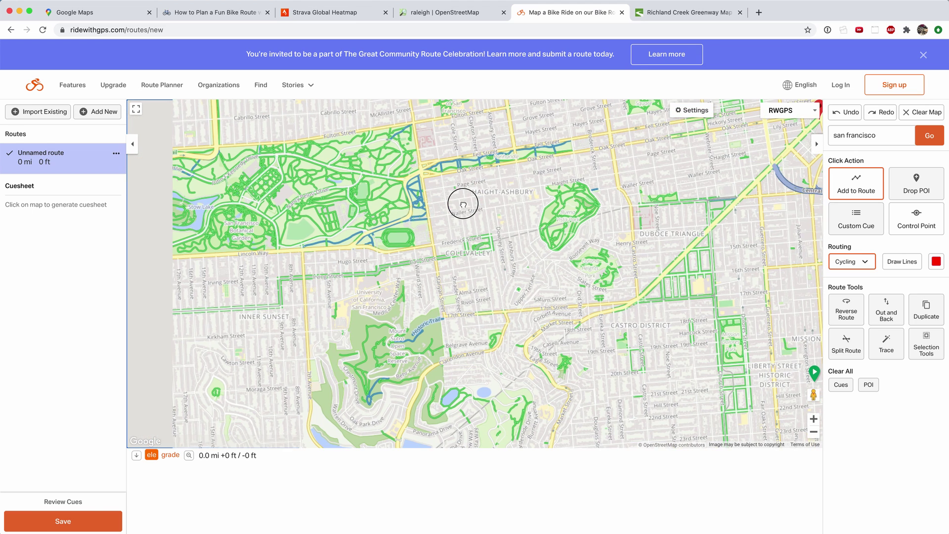
drag(286, 289, 352, 277)
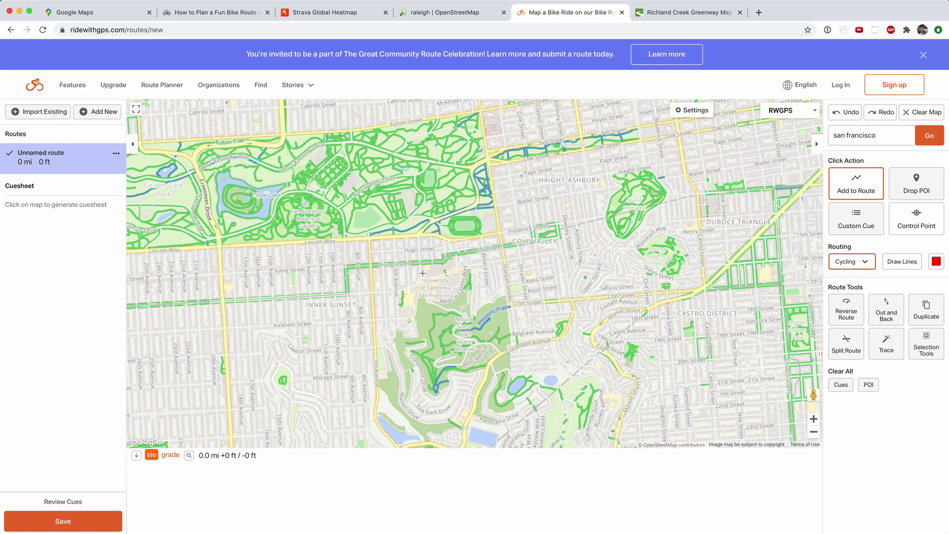
click(868, 263)
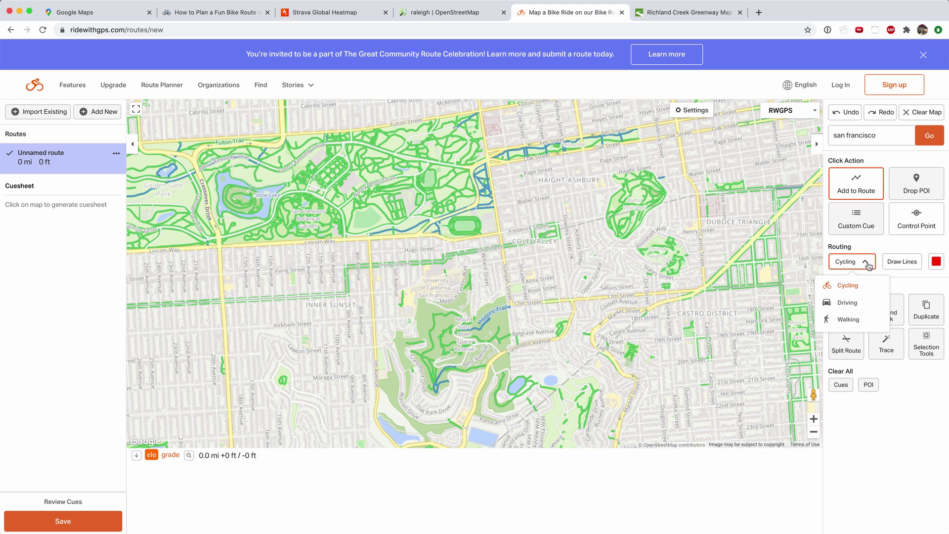
click(867, 263)
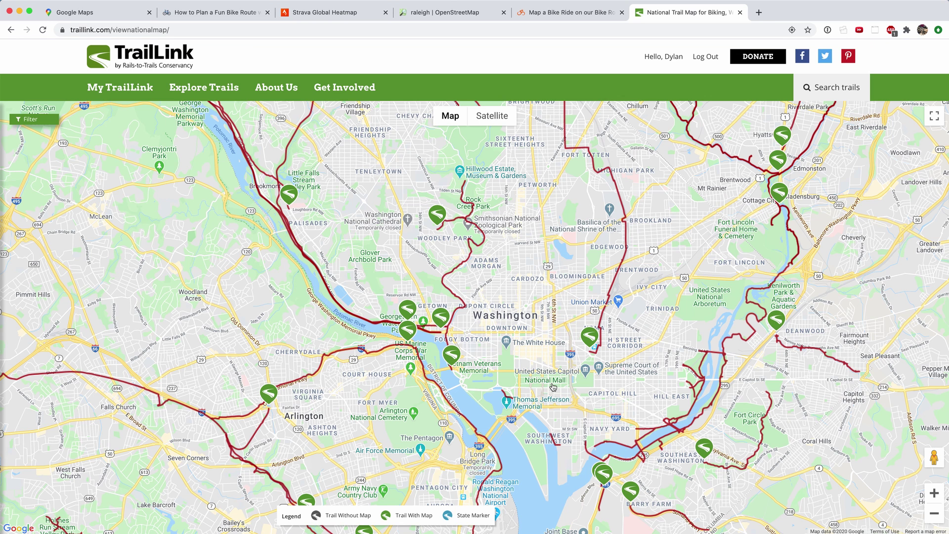
Step: Compare TrailLink's trails around Washington, DC with Google Maps' bicycling layer for the same area
drag(548, 357, 529, 309)
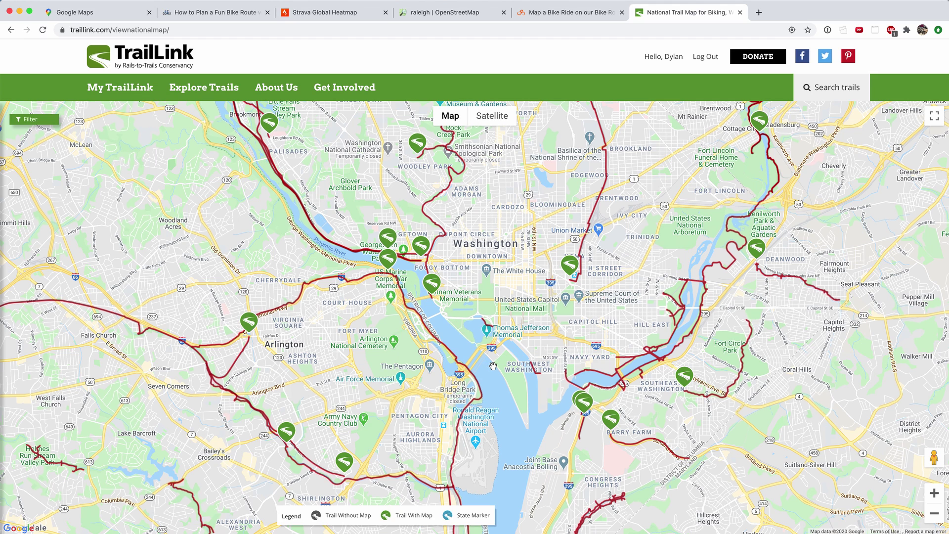
key(super+1)
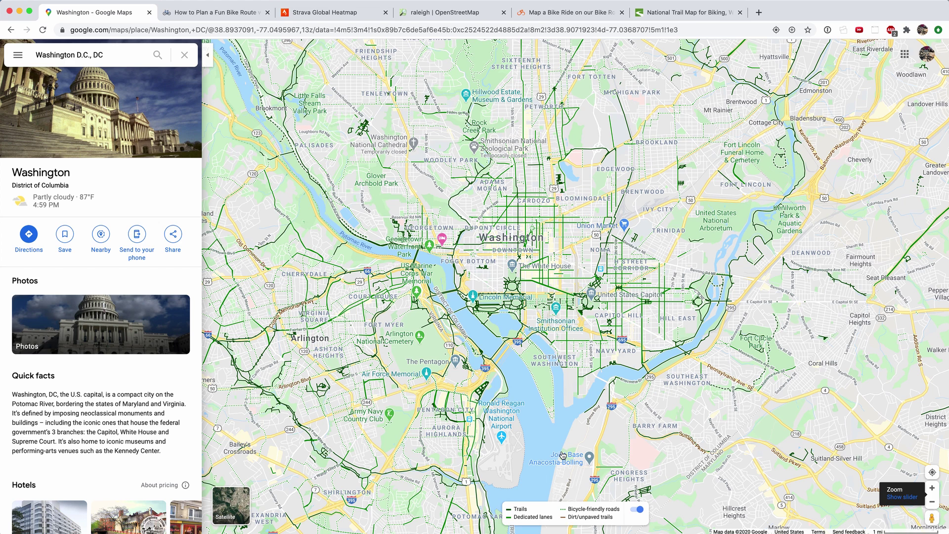
key(ctrl+shift+Tab)
key(ctrl+Tab)
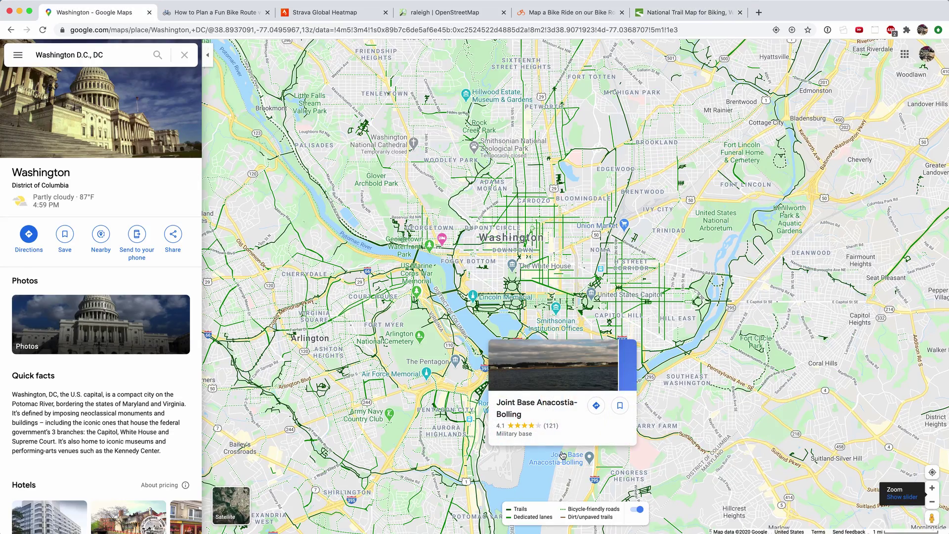
key(ctrl+shift+Tab)
key(ctrl+Tab)
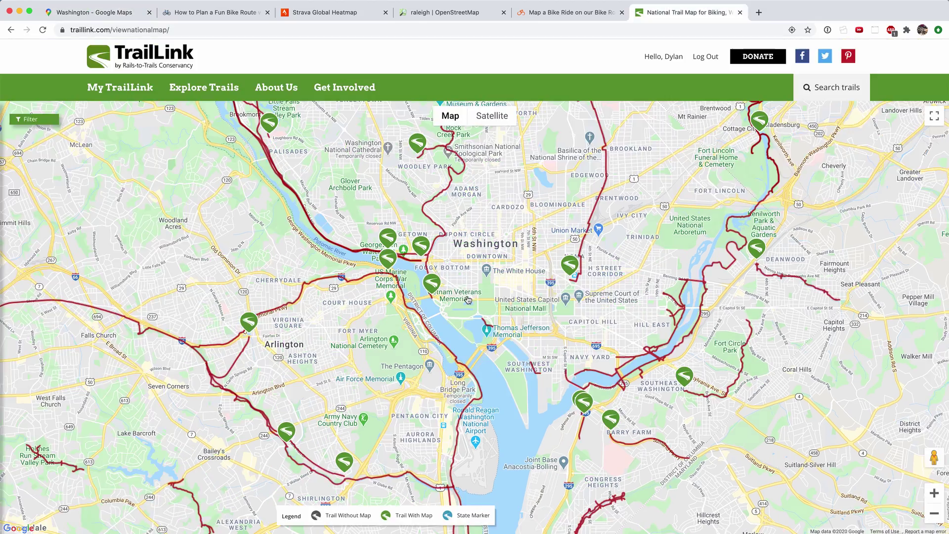
key(ctrl+shift+Tab)
key(ctrl+Tab)
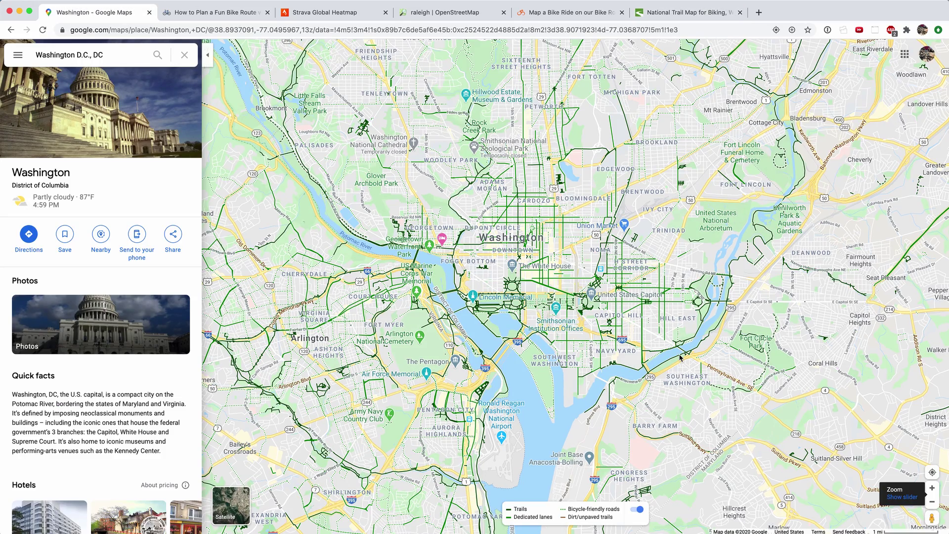
key(ctrl+shift+Tab)
key(ctrl+Tab)
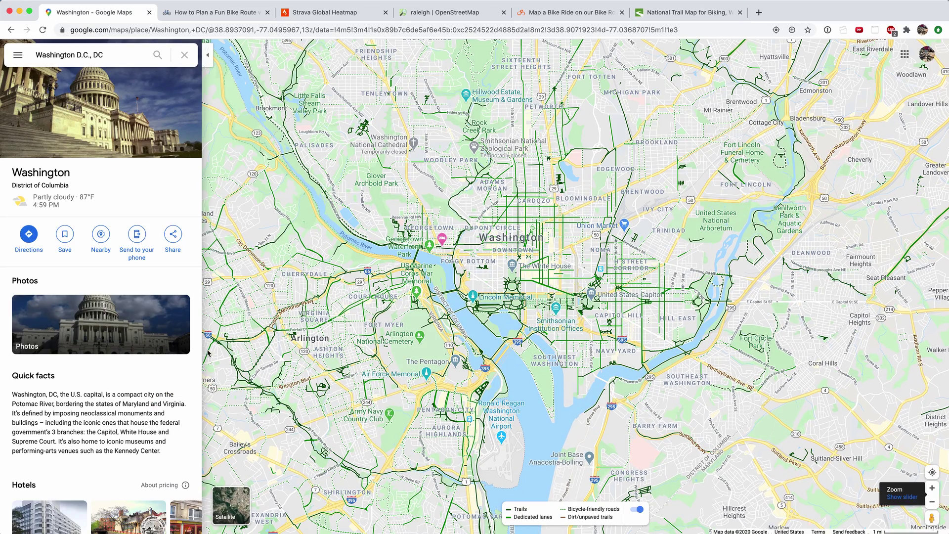